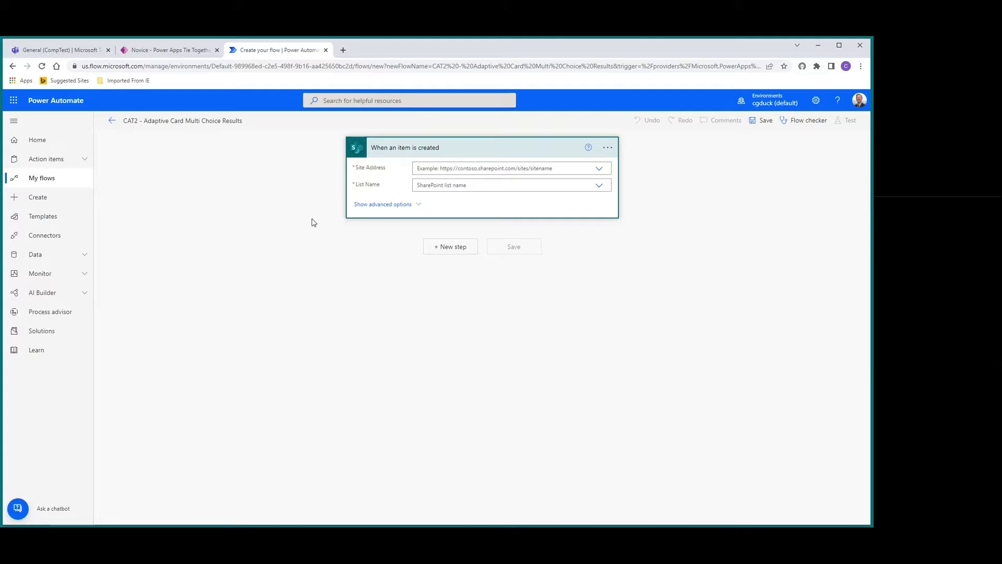
Set the trigger's Site Address to Crash Long Johns and its List Name to Trails
left_click(599, 169)
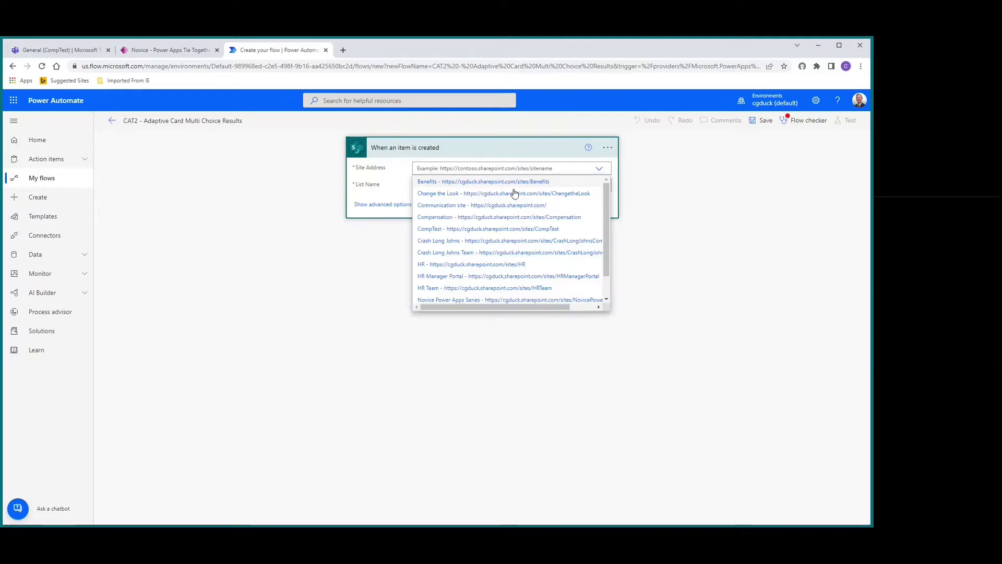
left_click(454, 244)
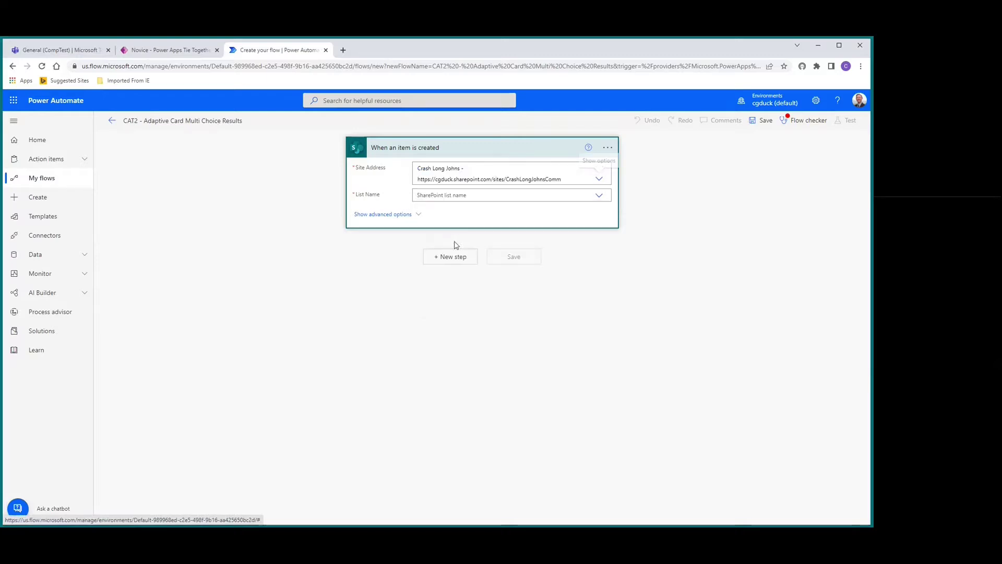
left_click(599, 197)
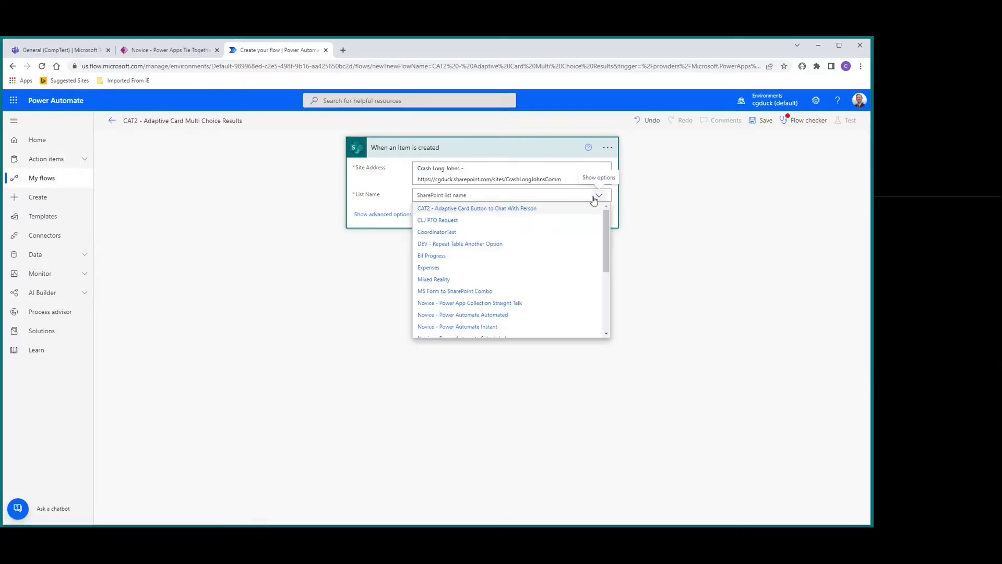
scroll(533, 255, "down", 5)
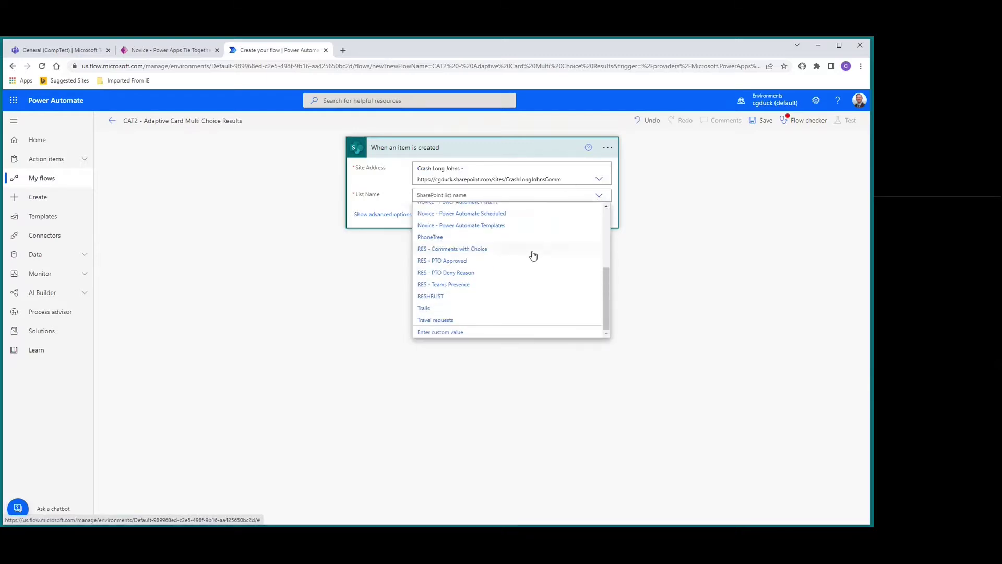
left_click(438, 307)
left_click(452, 258)
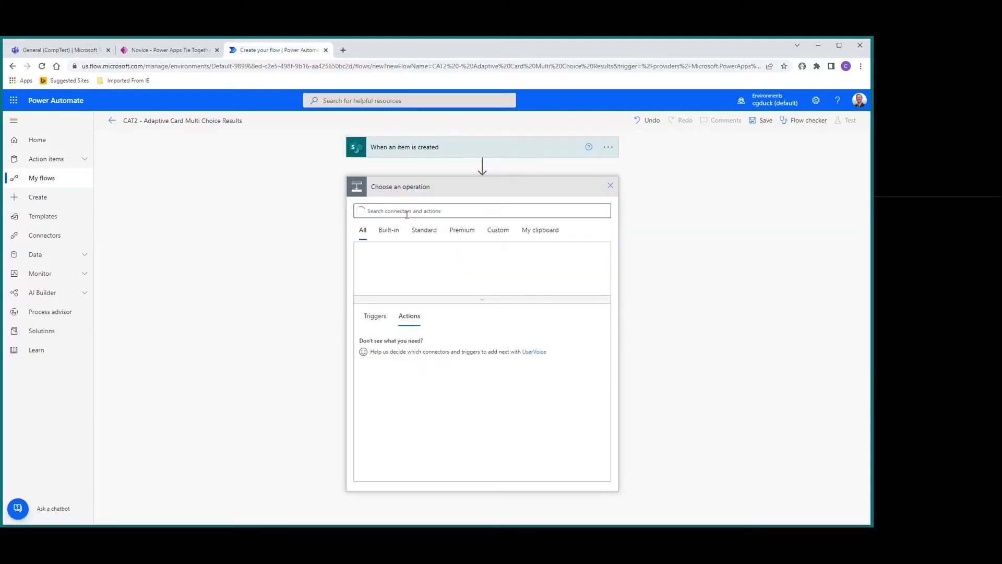
Add an Initialize variable step named 'Bike Type' with type Array
left_click(409, 212)
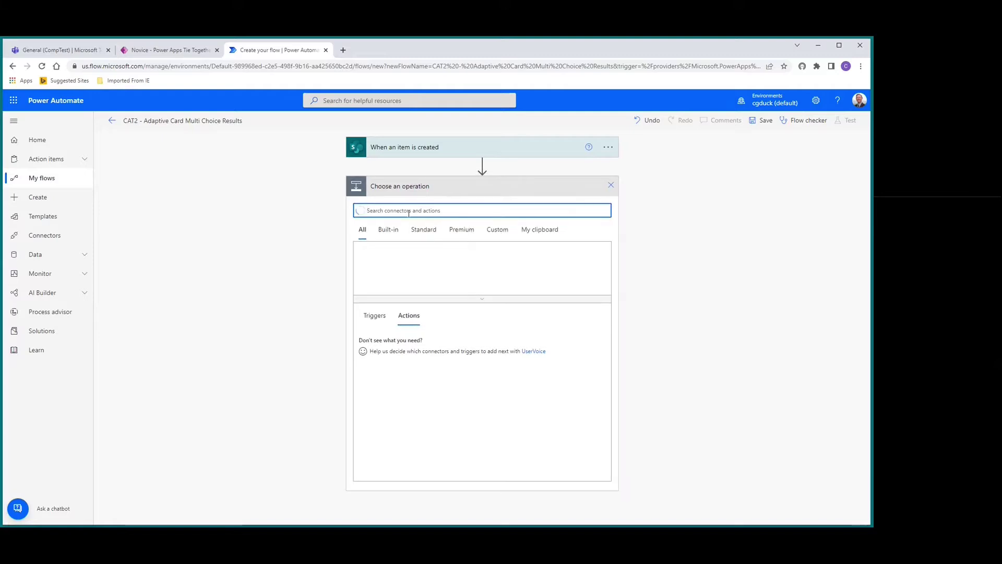
type("in")
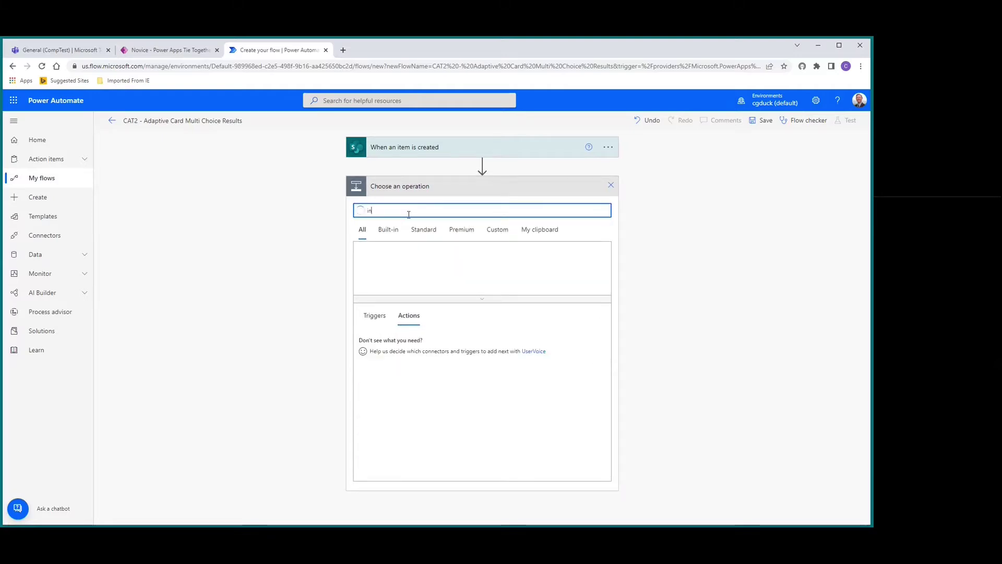
type("itializ")
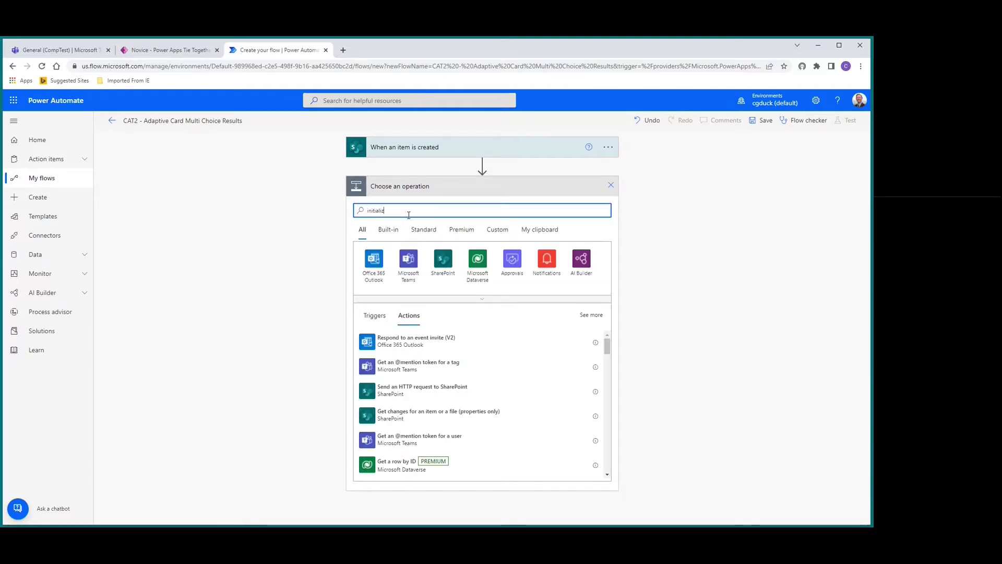
type("e")
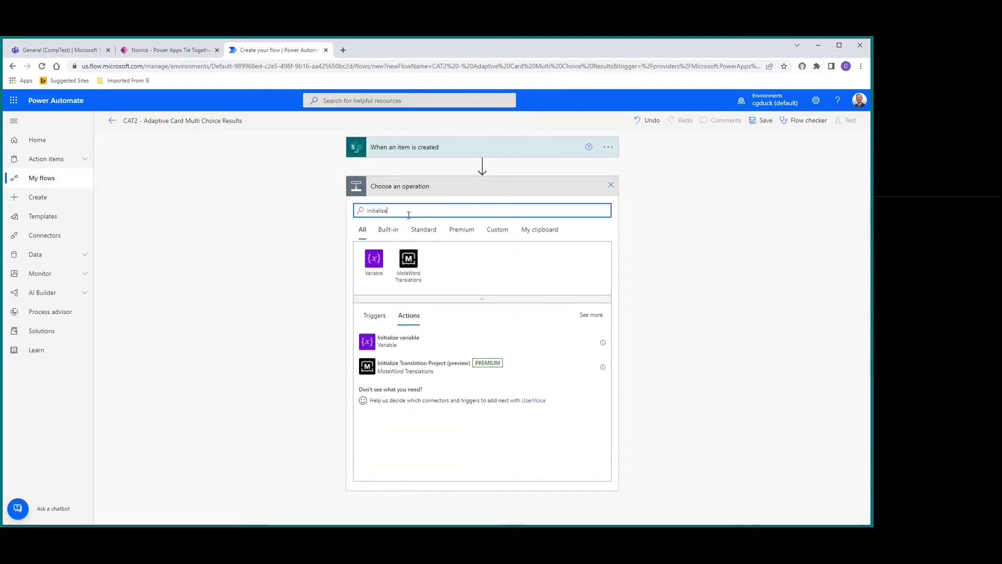
left_click(390, 349)
left_click(482, 209)
type("Bi")
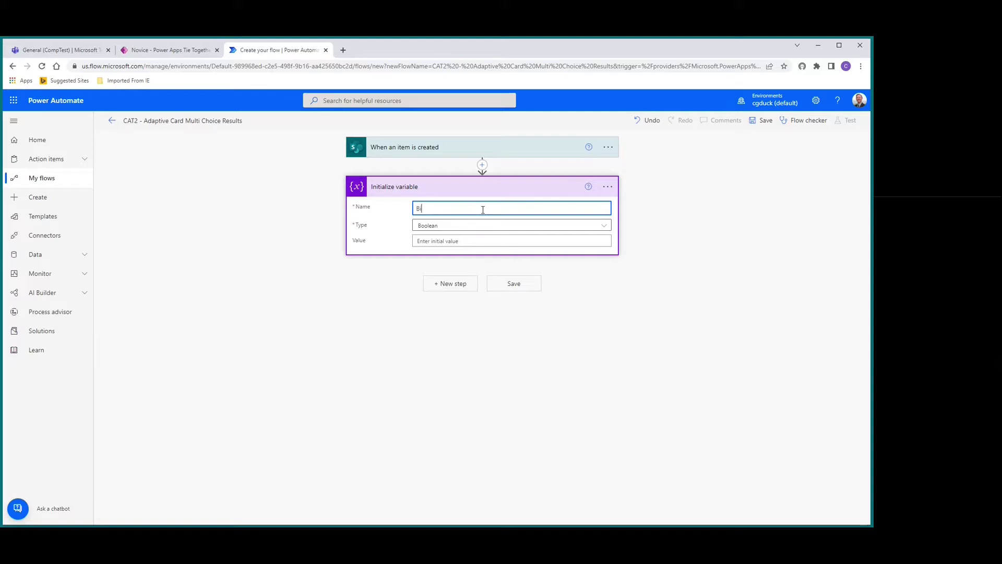
type("ke Type")
left_click(490, 227)
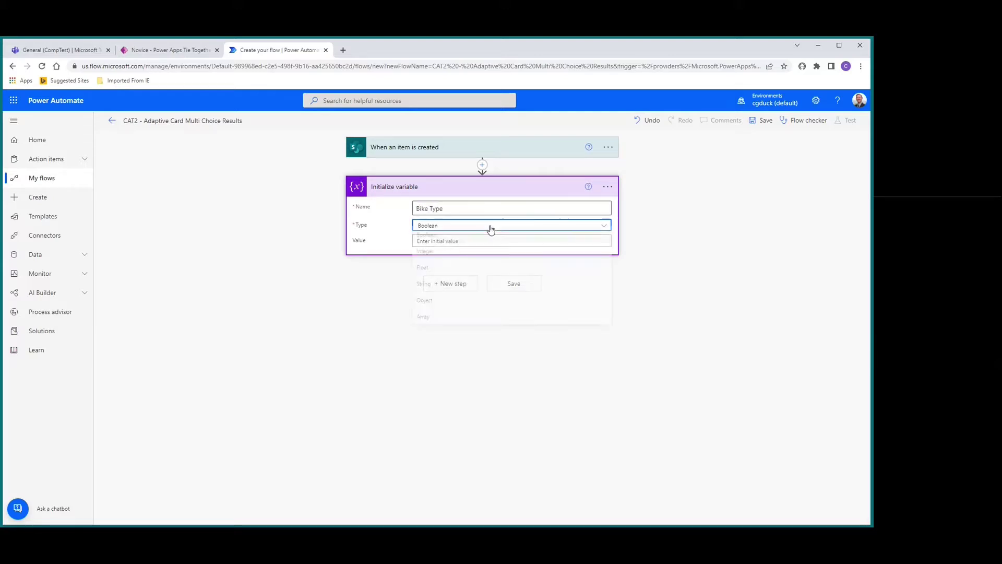
left_click(428, 319)
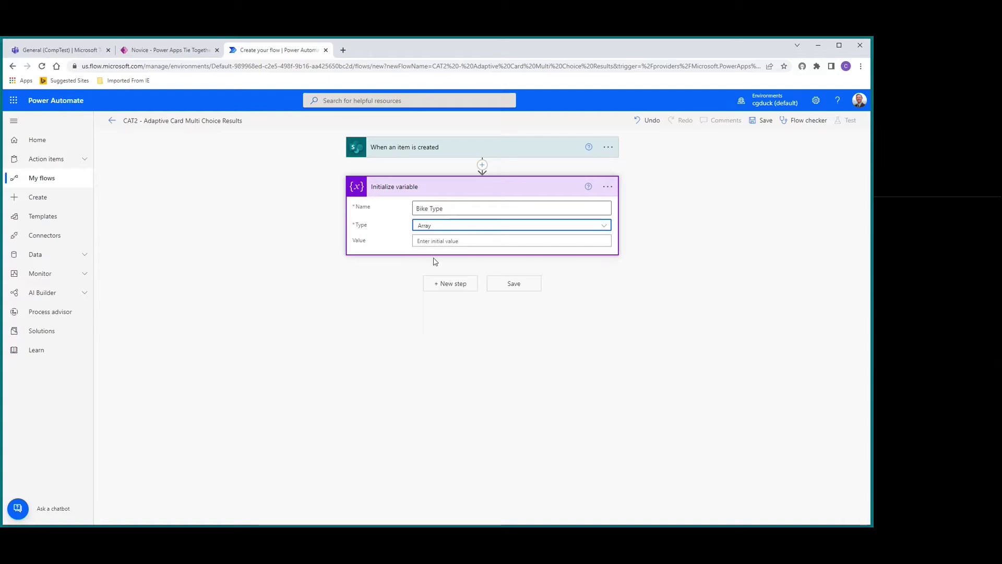
left_click(448, 287)
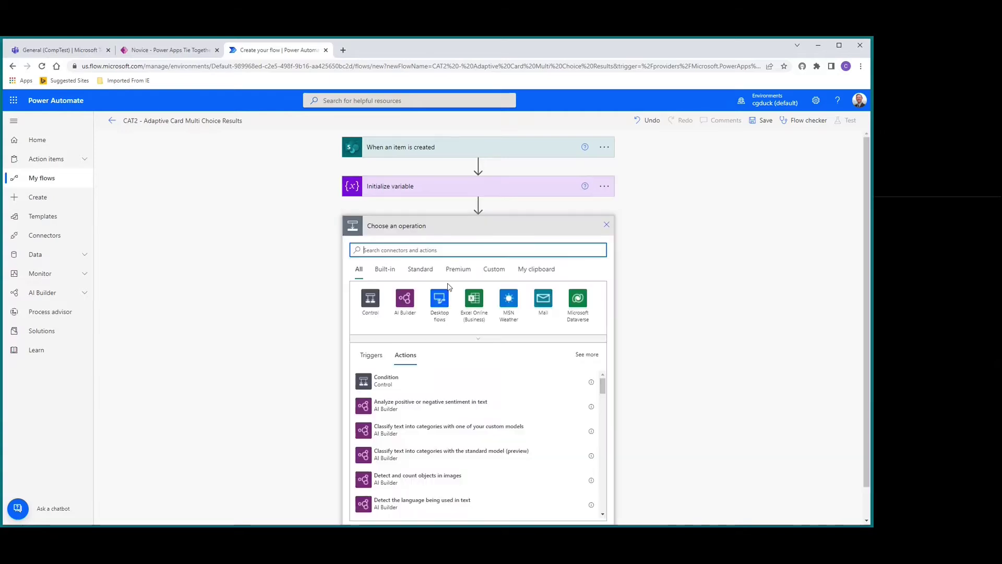
Add Append to array variable on Bike Type with the Bike selection Value, creating an Apply to each loop
type("append to array")
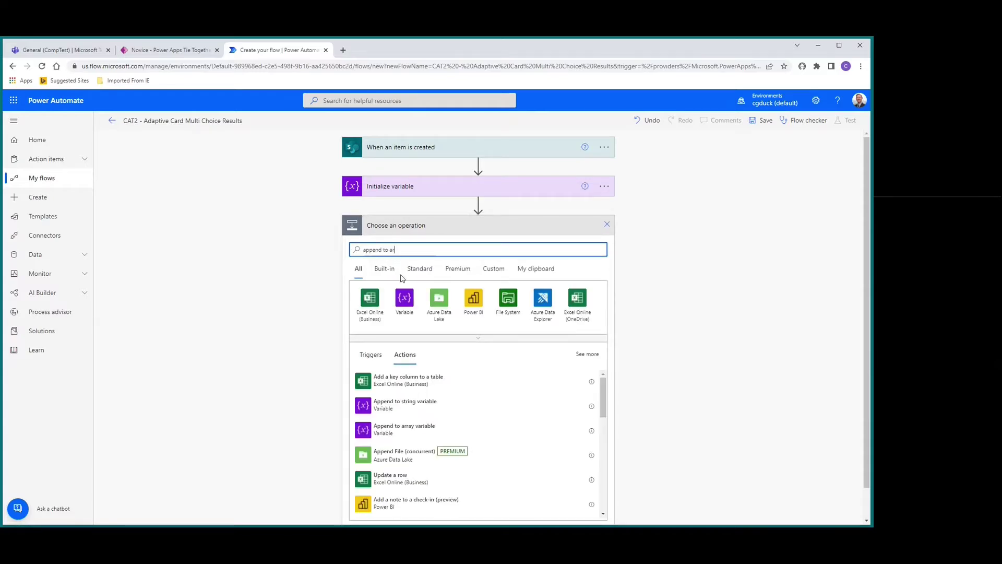
left_click(403, 385)
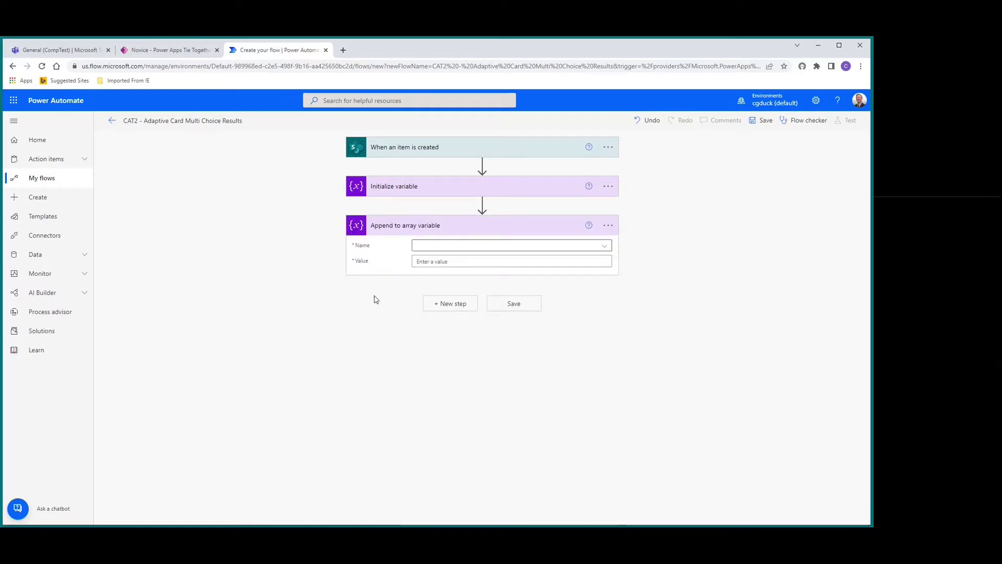
left_click(433, 246)
left_click(432, 278)
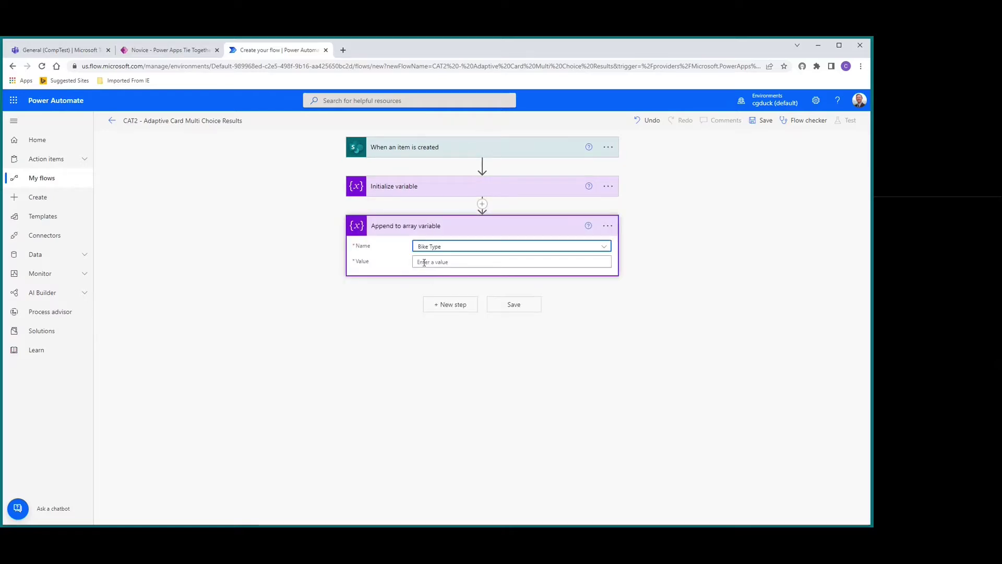
left_click(424, 262)
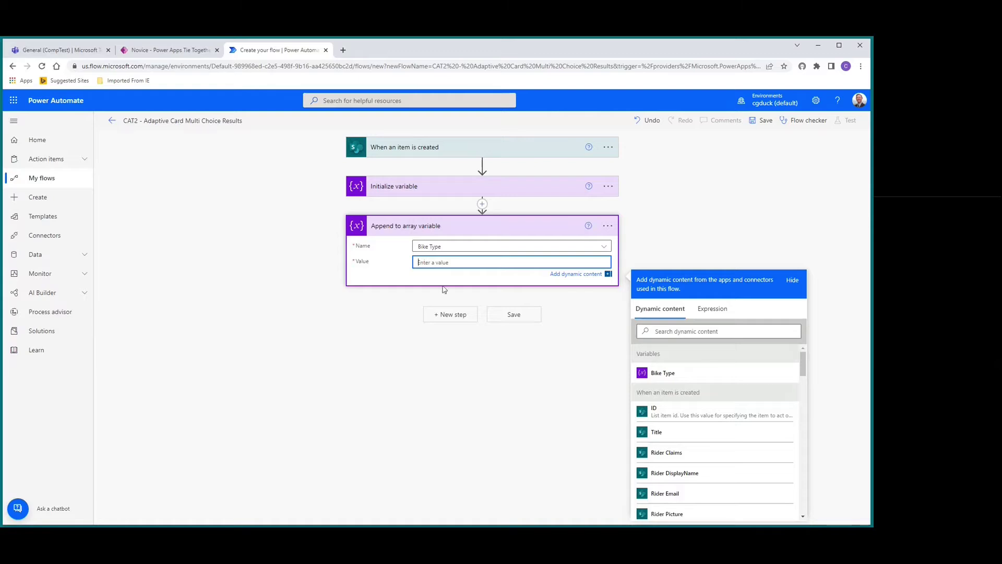
scroll(753, 423, "down", 2)
scroll(754, 426, "down", 1)
scroll(753, 423, "down", 1)
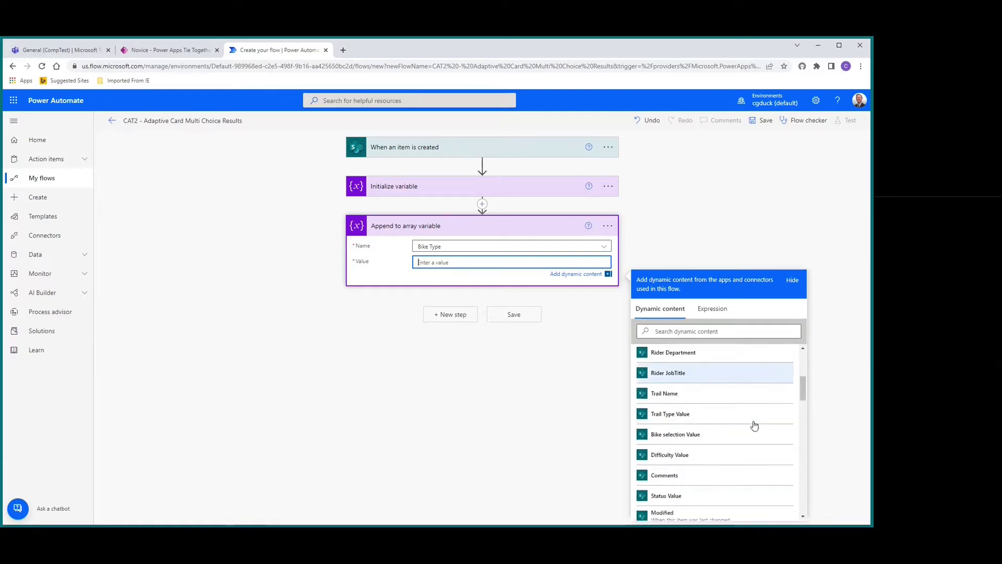
left_click(668, 439)
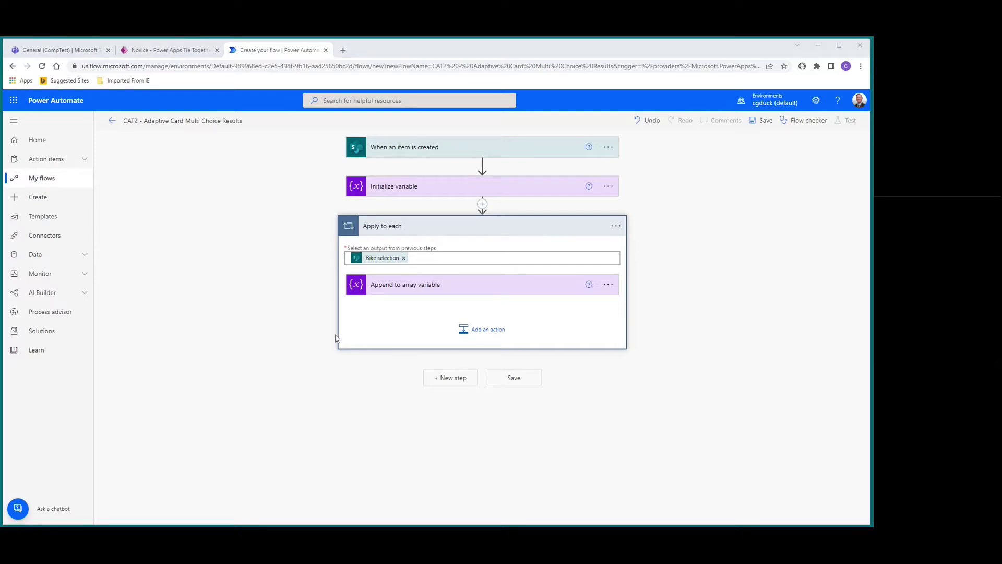
left_click(456, 382)
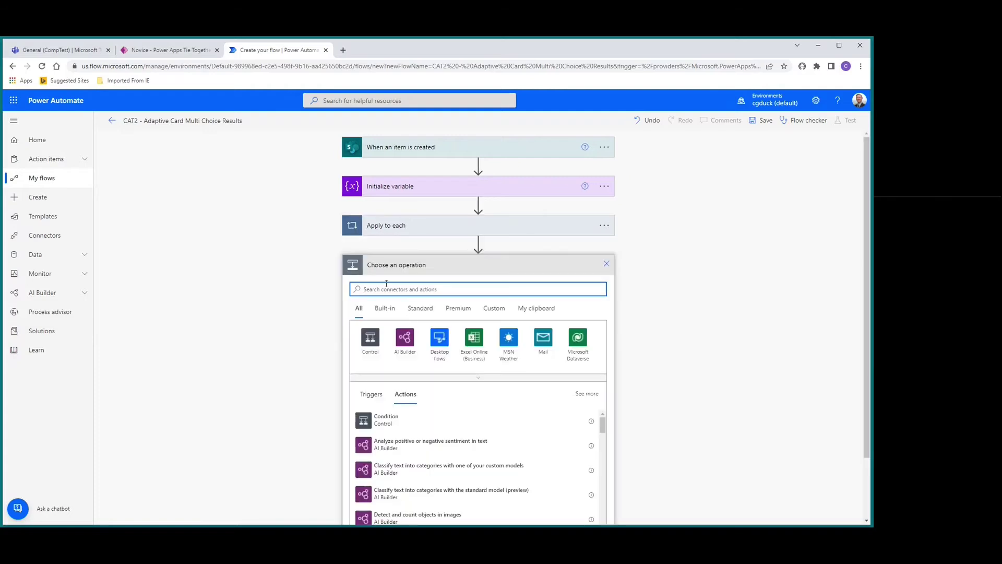
Add a Join action with the Bike Type variable as From, ready for a comma separator
type("join")
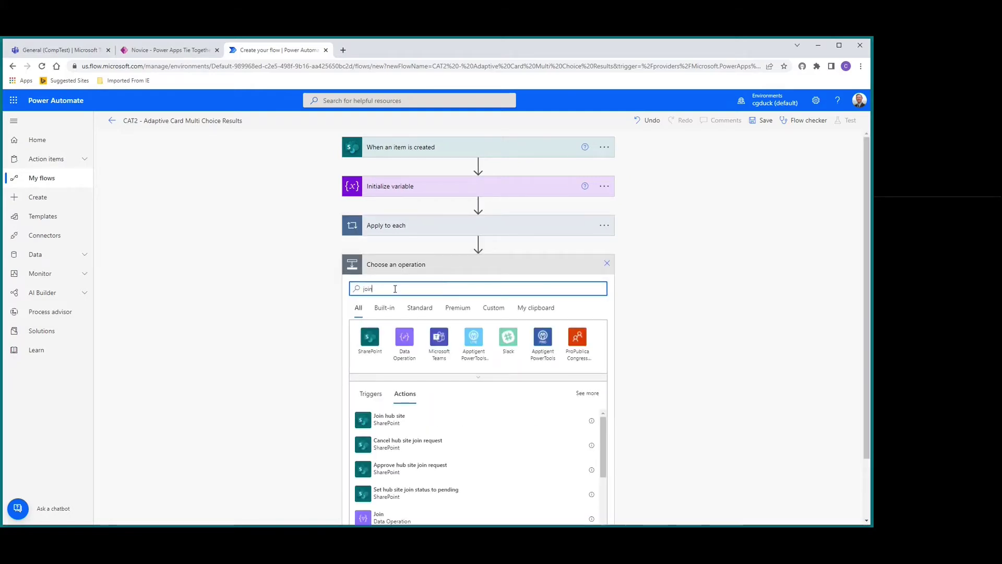
scroll(424, 454, "down", 2)
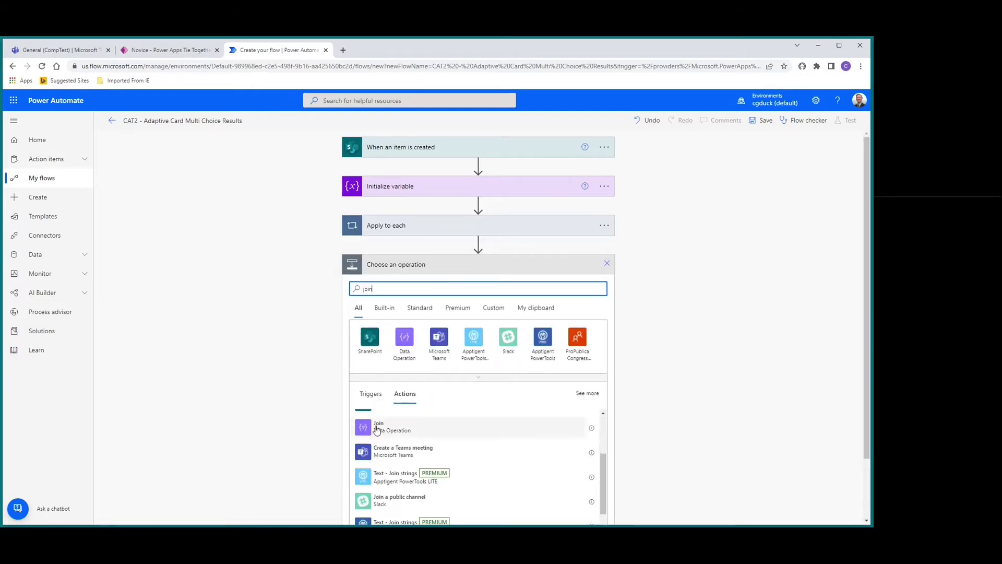
left_click(378, 427)
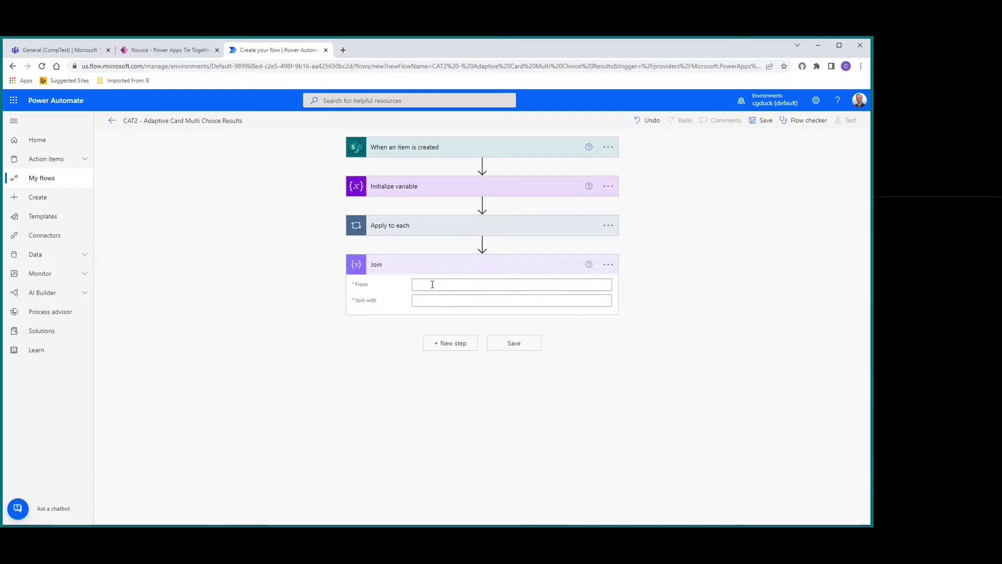
left_click(433, 285)
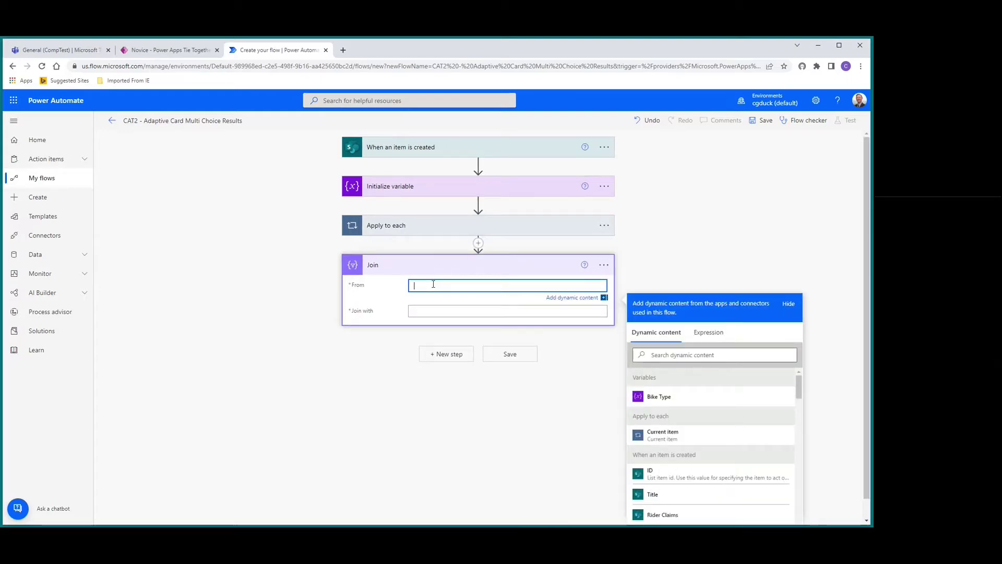
left_click(637, 392)
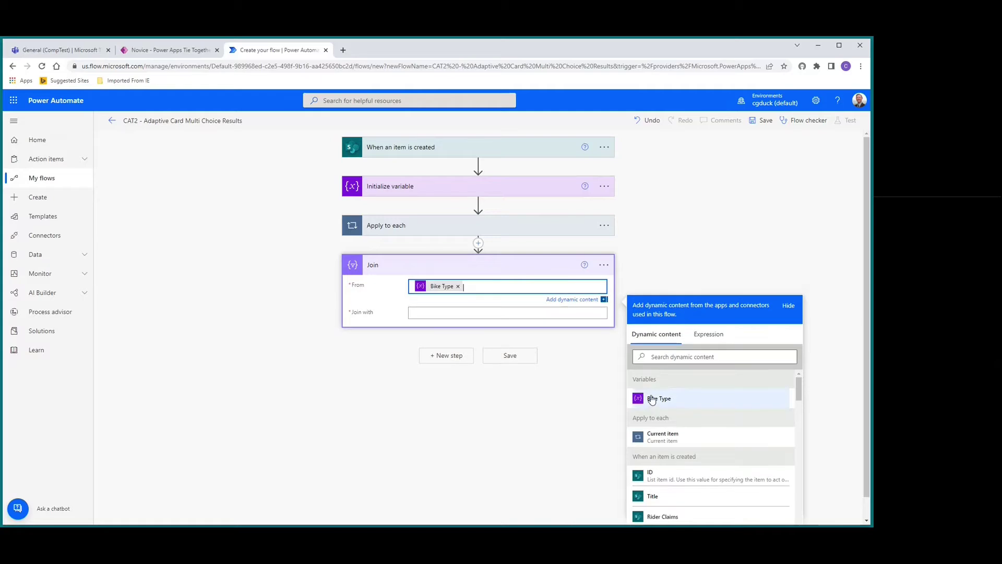
left_click(430, 313)
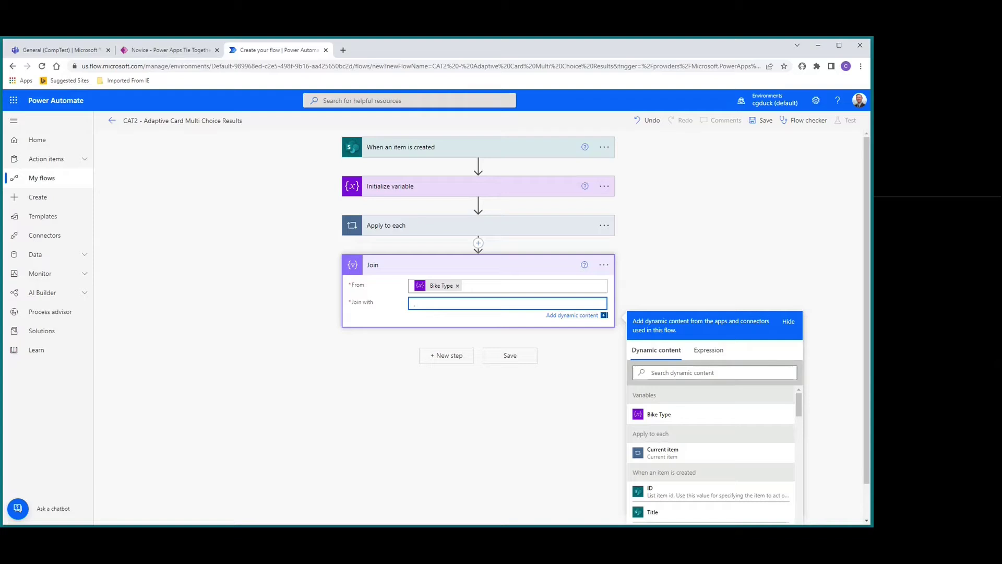
Add a 'Post adaptive card in a chat or channel' action set to post in a Channel
left_click(457, 357)
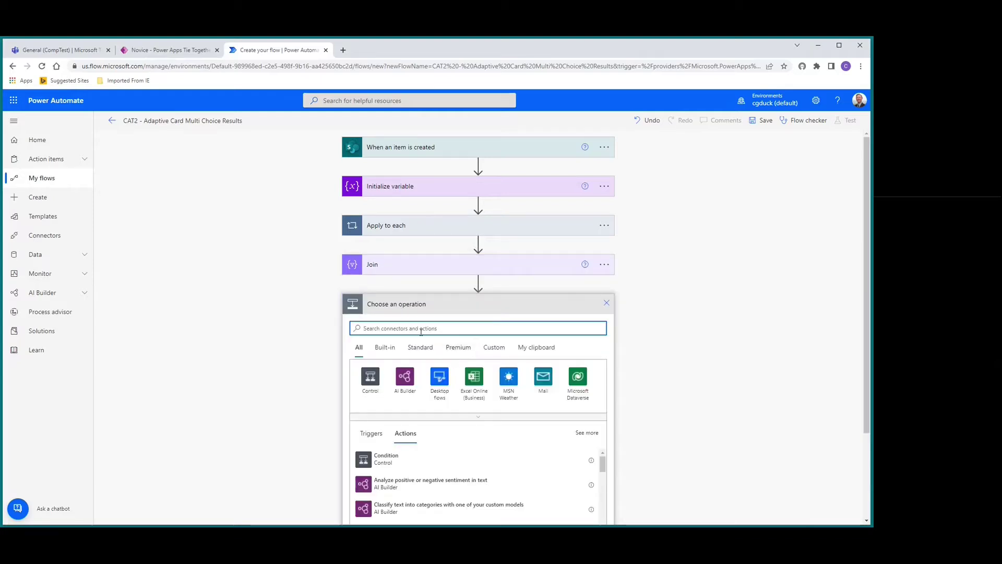
type("post")
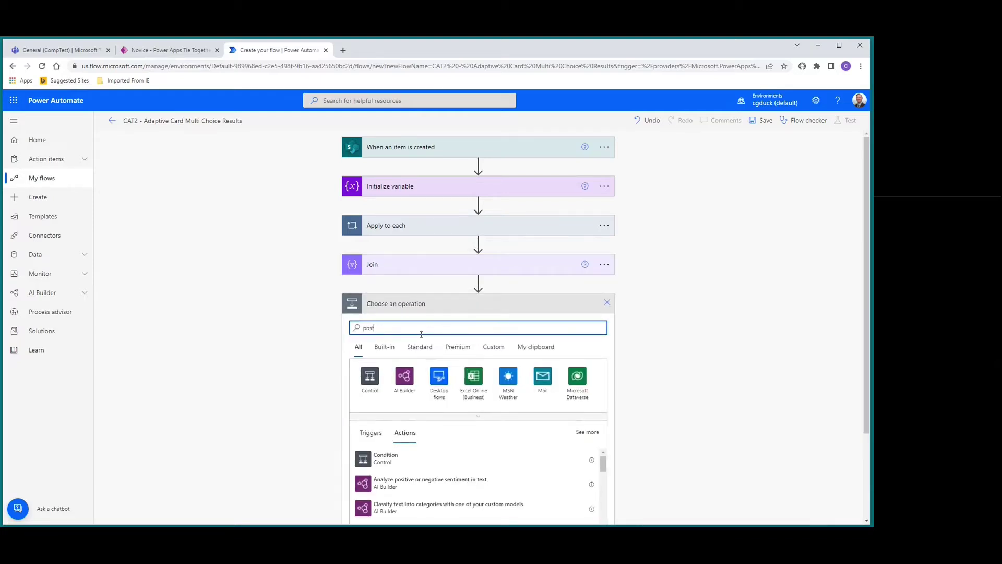
type(" adaptive")
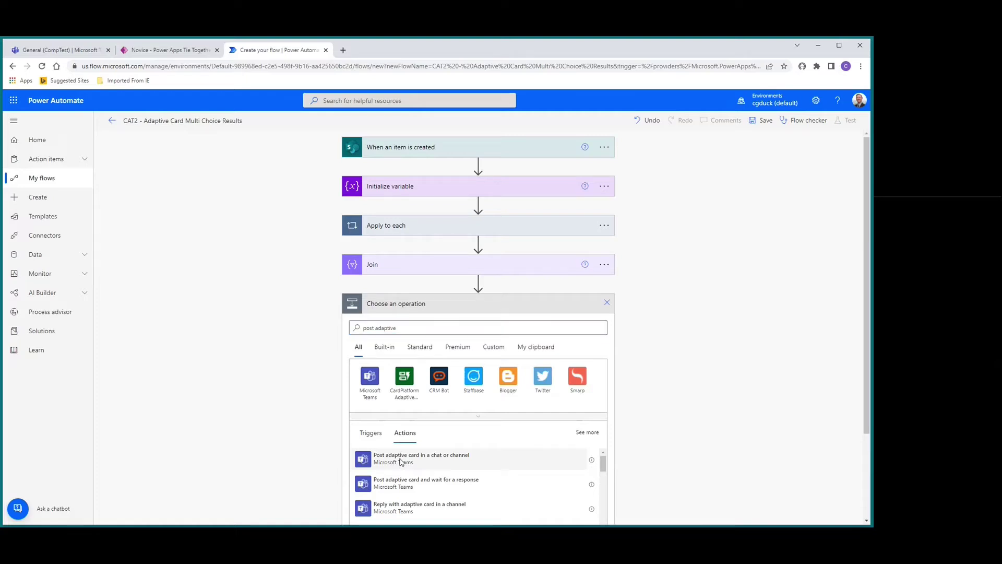
left_click(401, 461)
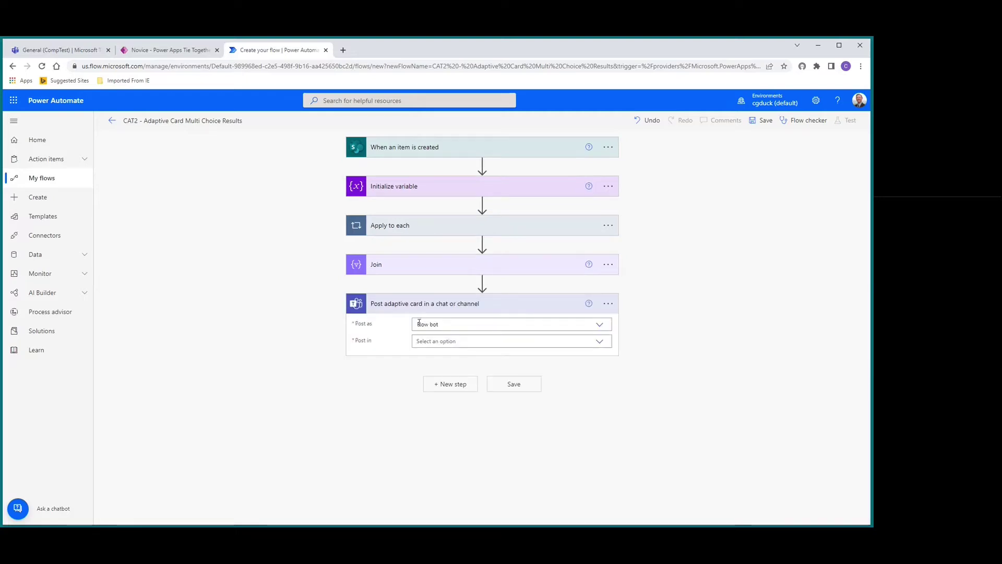
left_click(436, 342)
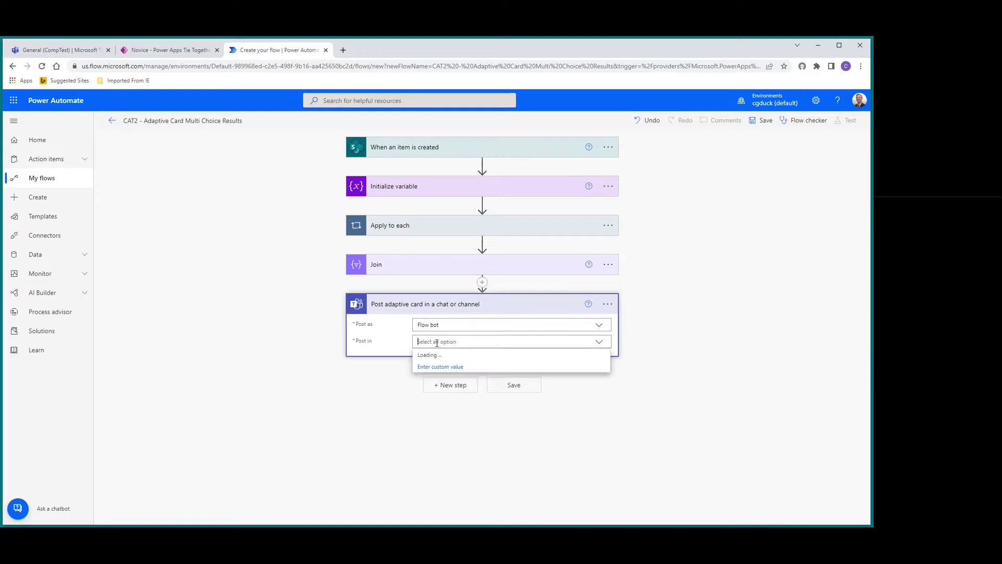
left_click(428, 355)
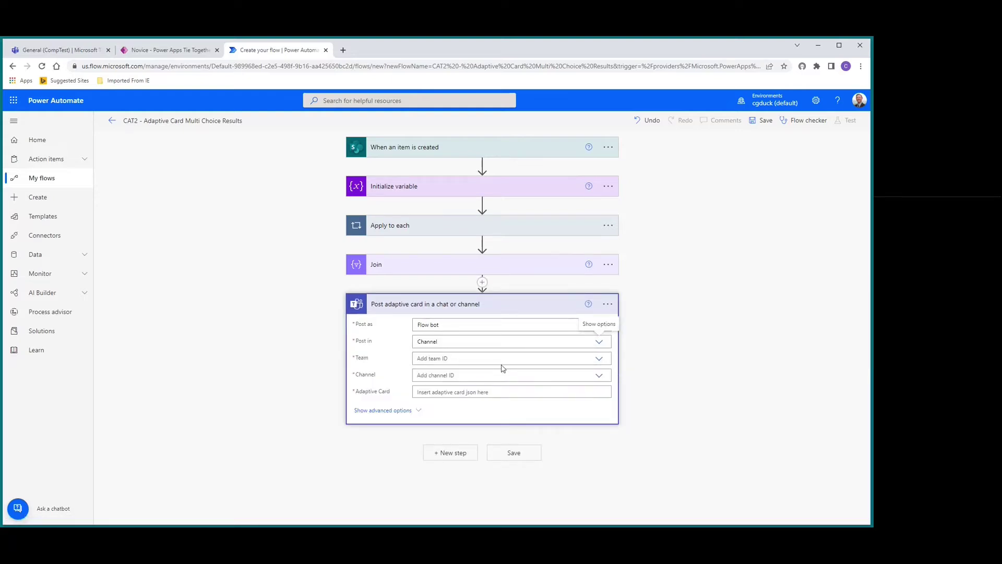
Choose team CompTest and channel General, replacing the mistaken Attachments channel
left_click(598, 361)
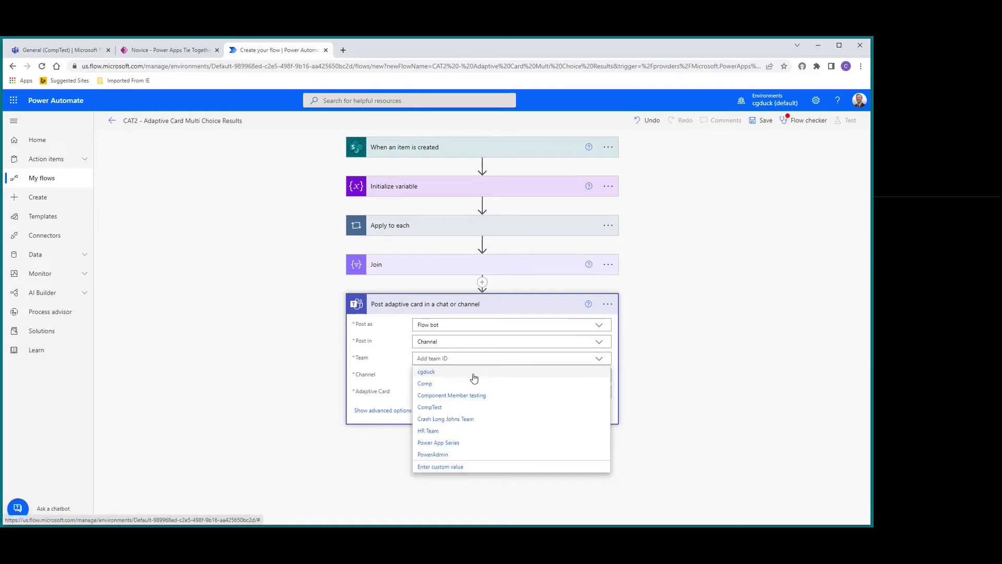
left_click(438, 408)
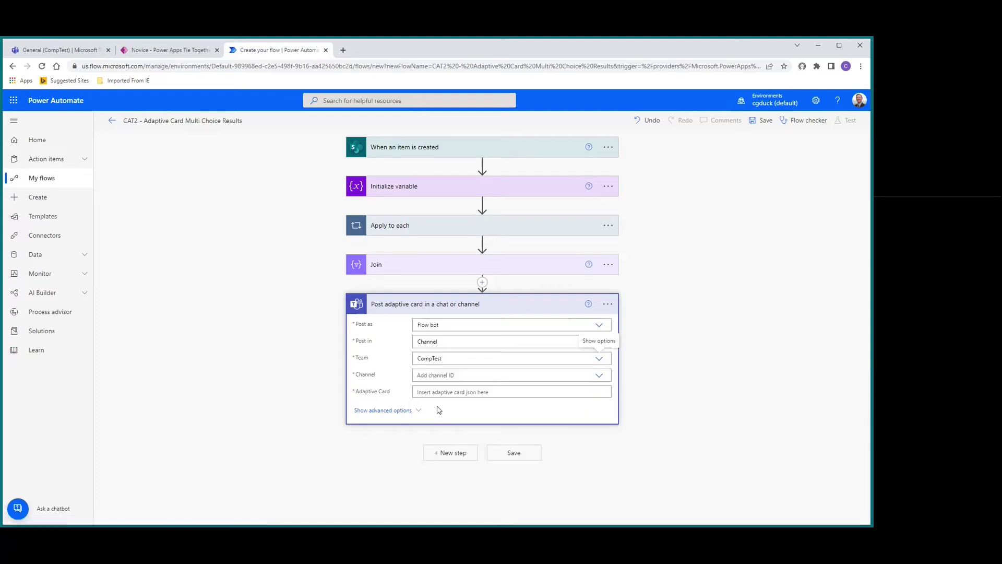
left_click(435, 376)
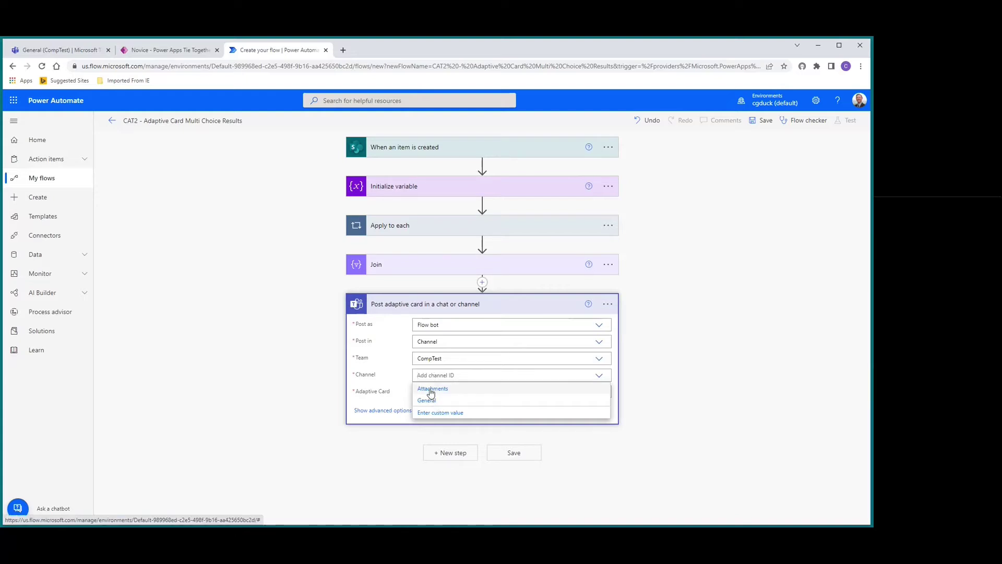
left_click(431, 389)
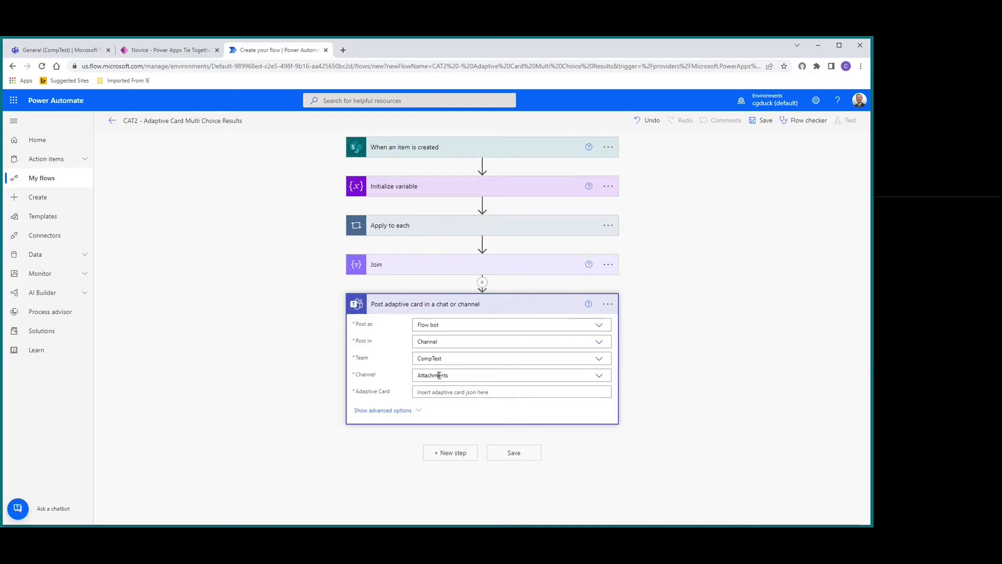
left_click(440, 375)
left_click(437, 401)
left_click(435, 393)
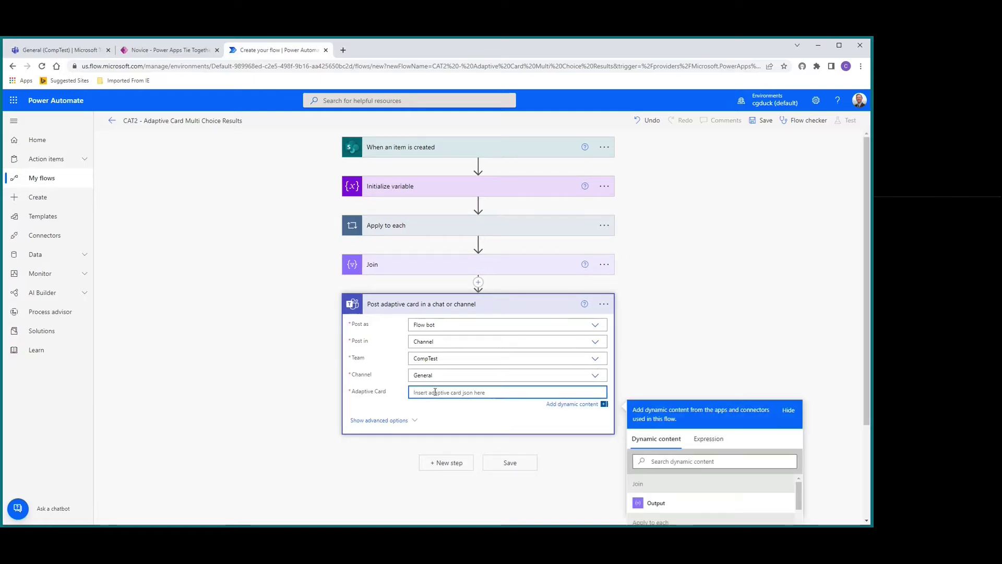
Paste the prepared trail adaptive card JSON into the Adaptive Card field
key("ctrl+v")
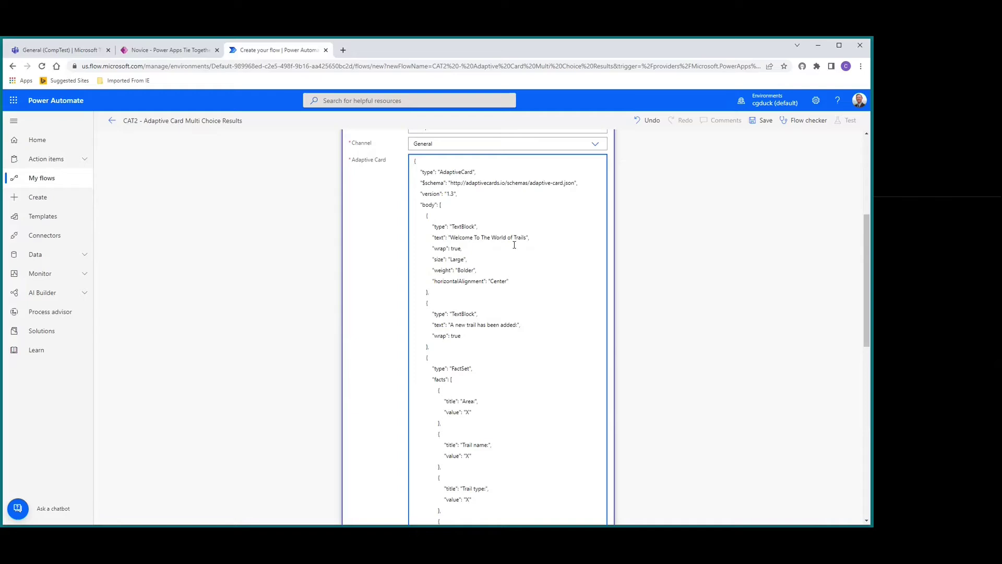
scroll(514, 245, "down", 4)
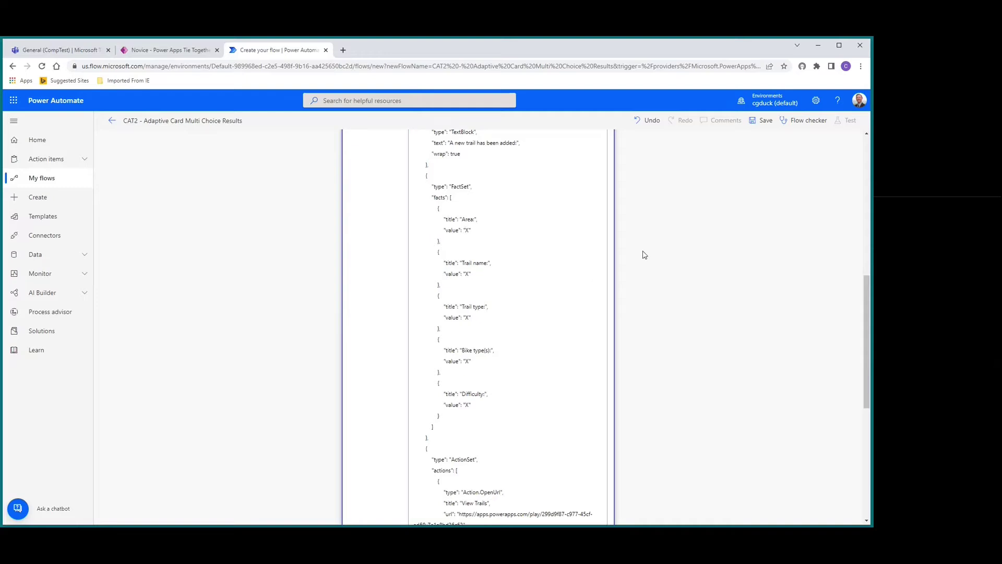
scroll(590, 201, "up", 2)
left_click(591, 204)
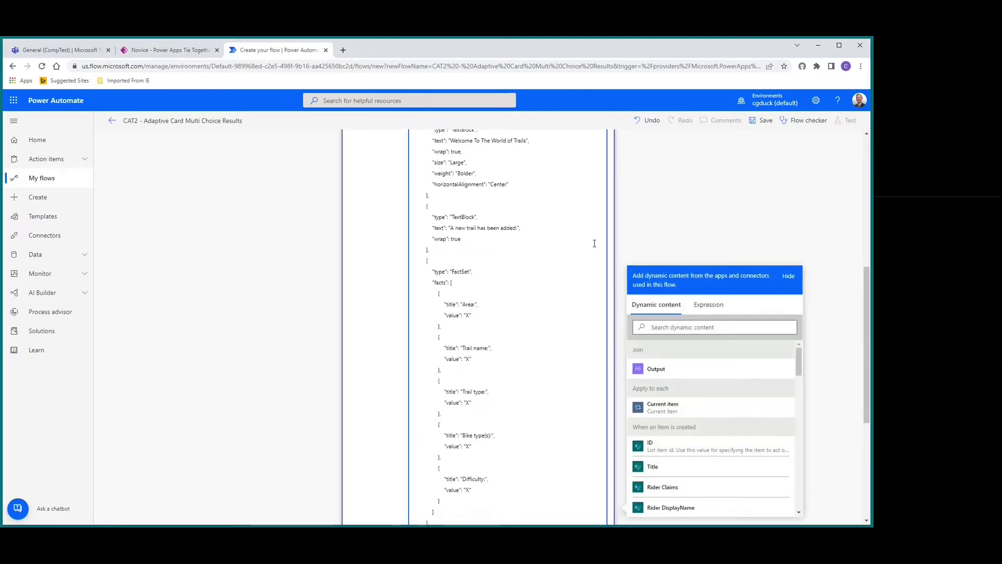
scroll(524, 289, "down", 2)
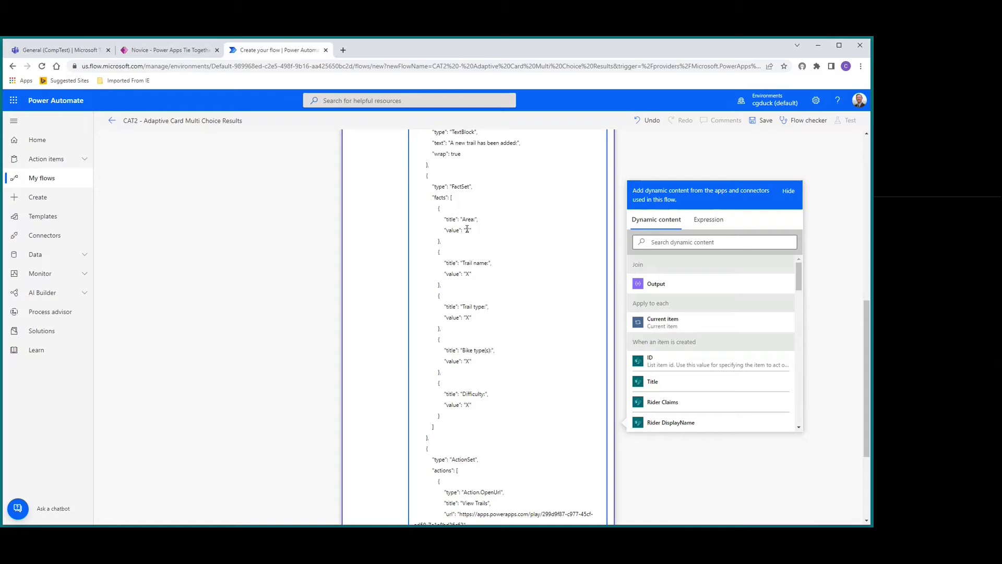
scroll(682, 379, "down", 3)
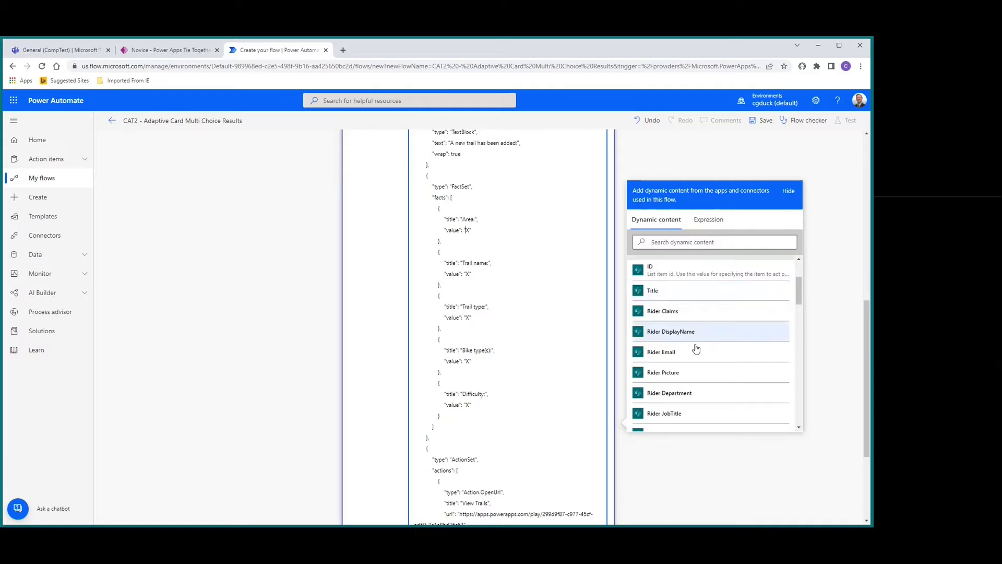
scroll(702, 355, "down", 1)
scroll(712, 364, "up", 1)
scroll(711, 362, "down", 3)
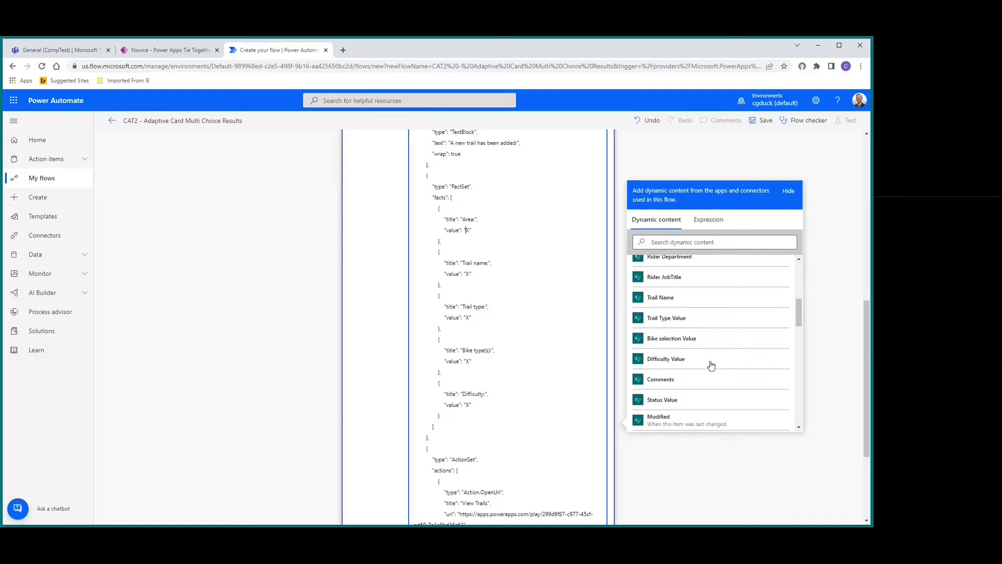
scroll(711, 363, "up", 3)
scroll(700, 350, "up", 3)
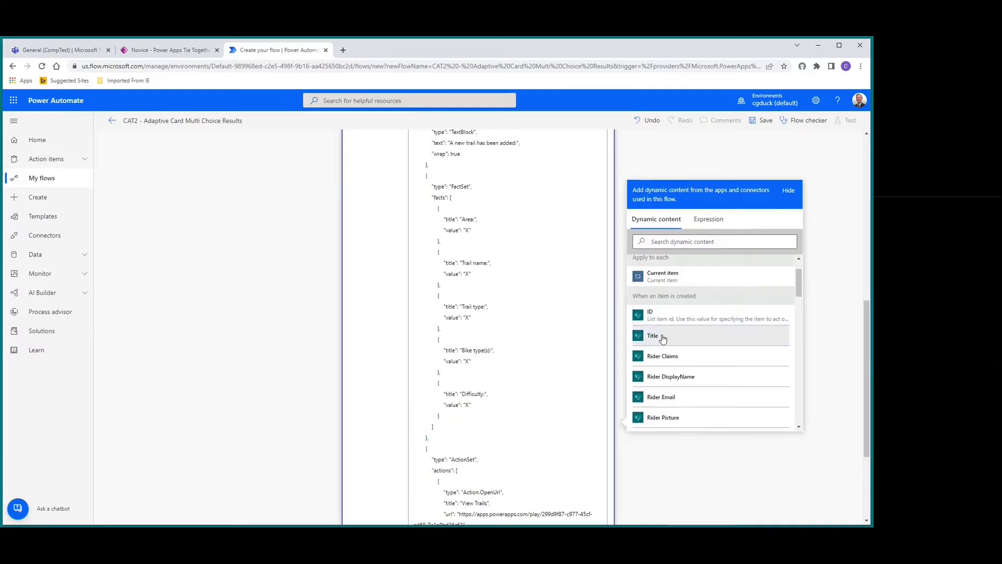
Replace the X placeholders with Title, Trail Name, Trail Type Value and Bike selection Value
left_click(658, 337)
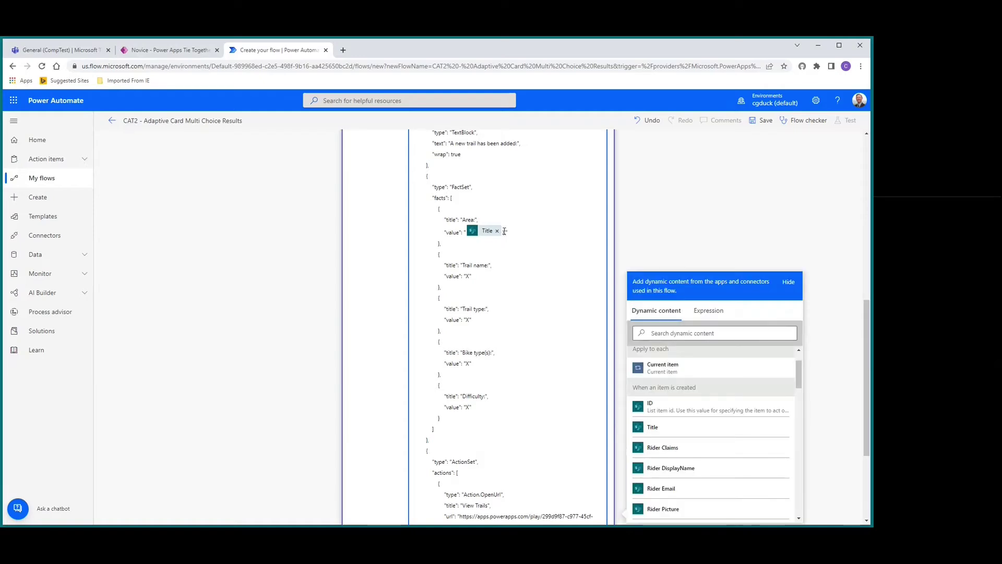
key("Delete")
left_click(466, 277)
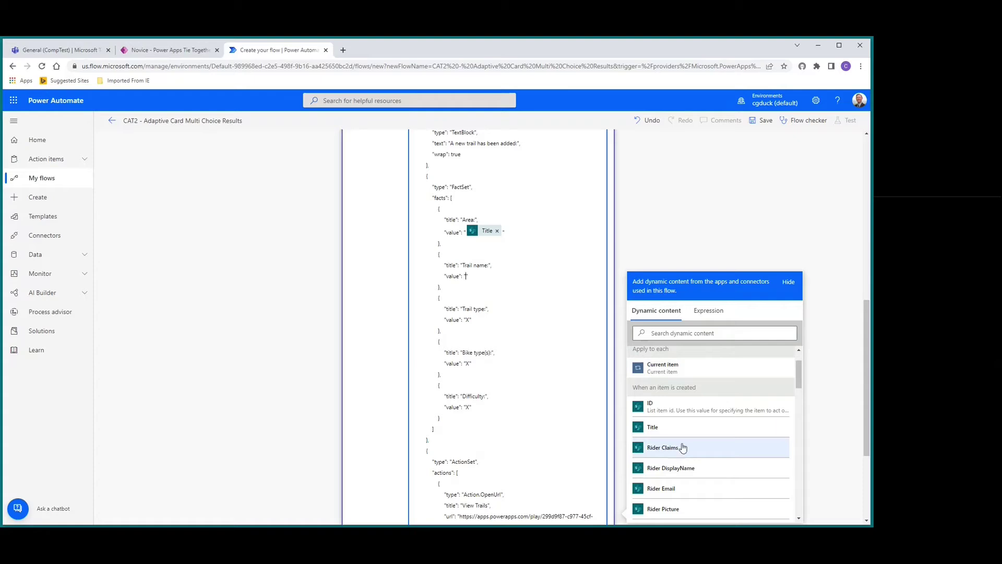
scroll(681, 449, "down", 4)
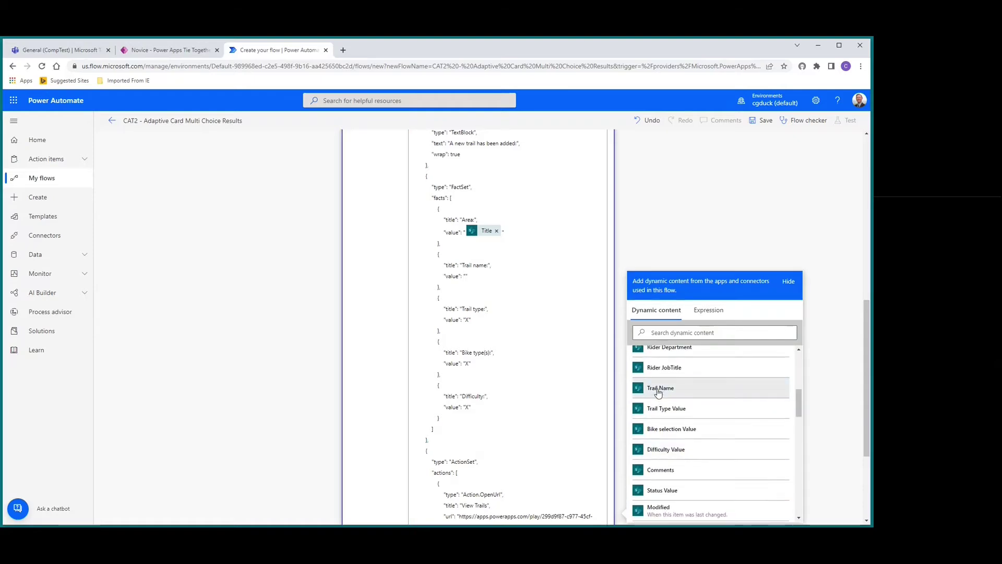
left_click(671, 388)
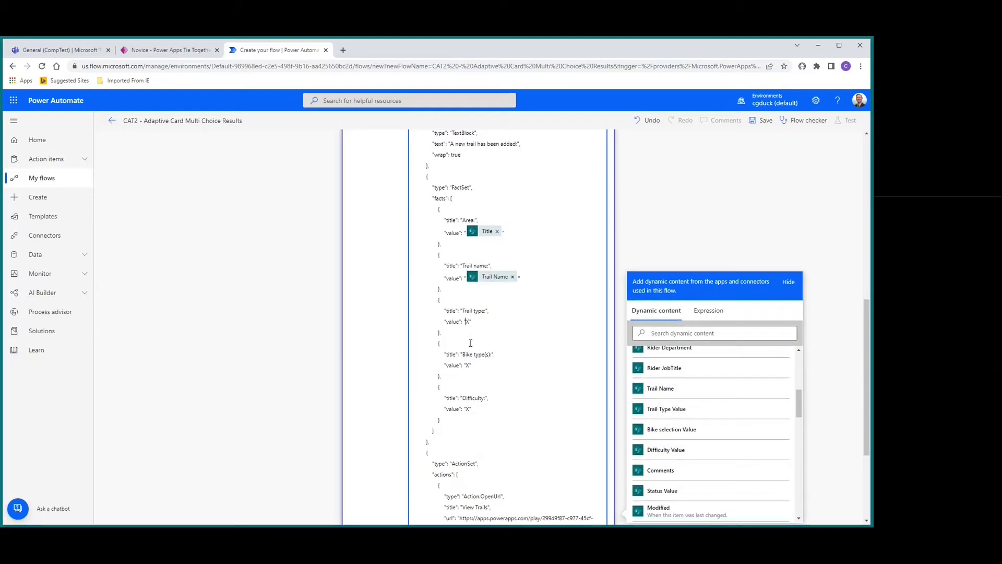
left_click(662, 410)
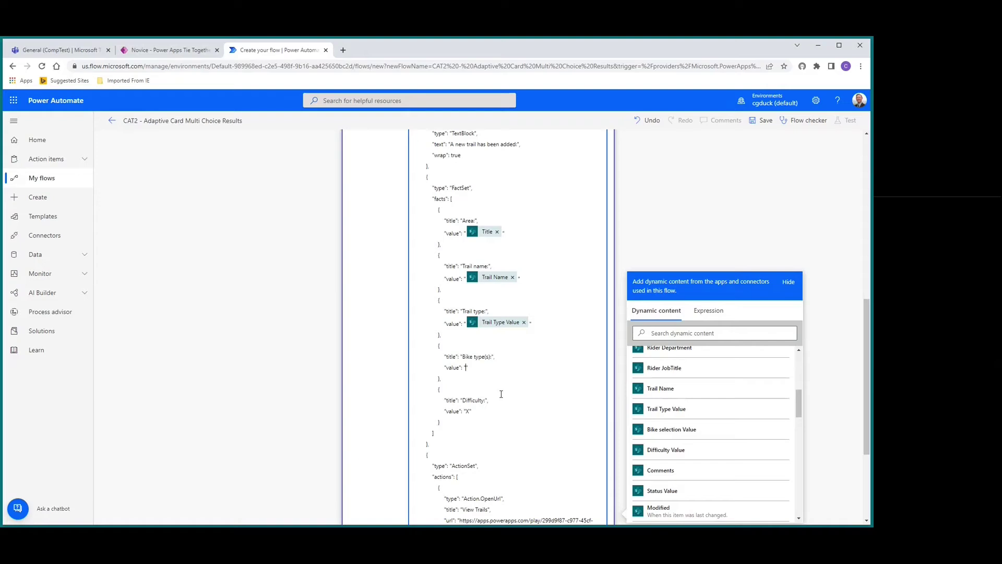
left_click(672, 429)
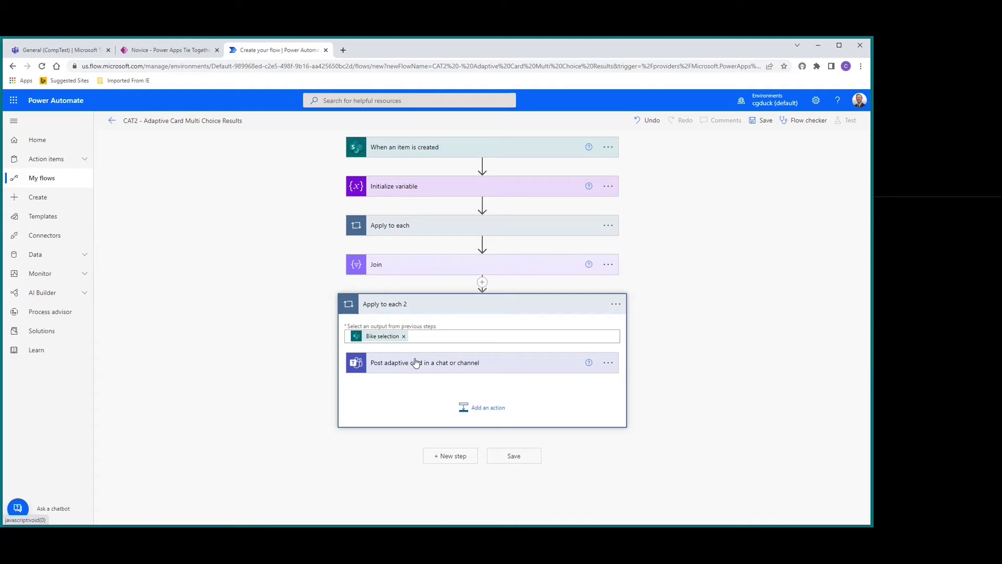
Delete the Apply to each 2 loop and confirm with OK
left_click(615, 304)
left_click(647, 417)
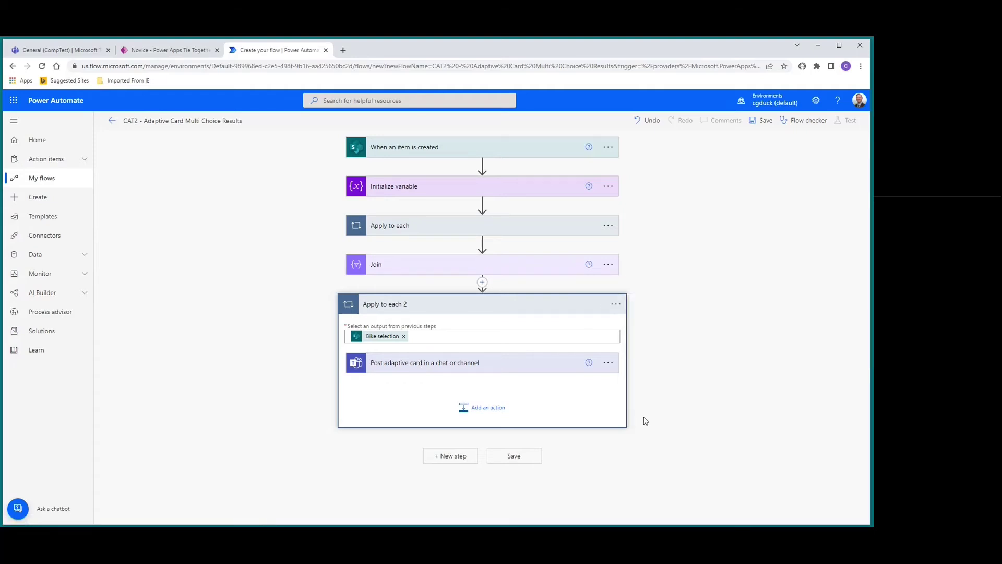
left_click(440, 327)
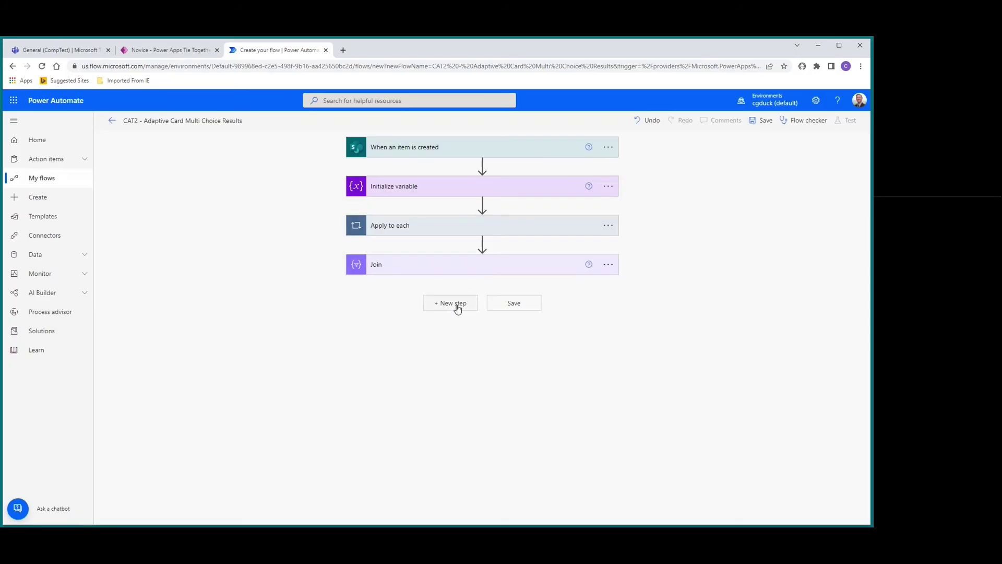
Add a 'Post adaptive card in a chat or channel' action after Join, posting in a Channel
left_click(452, 304)
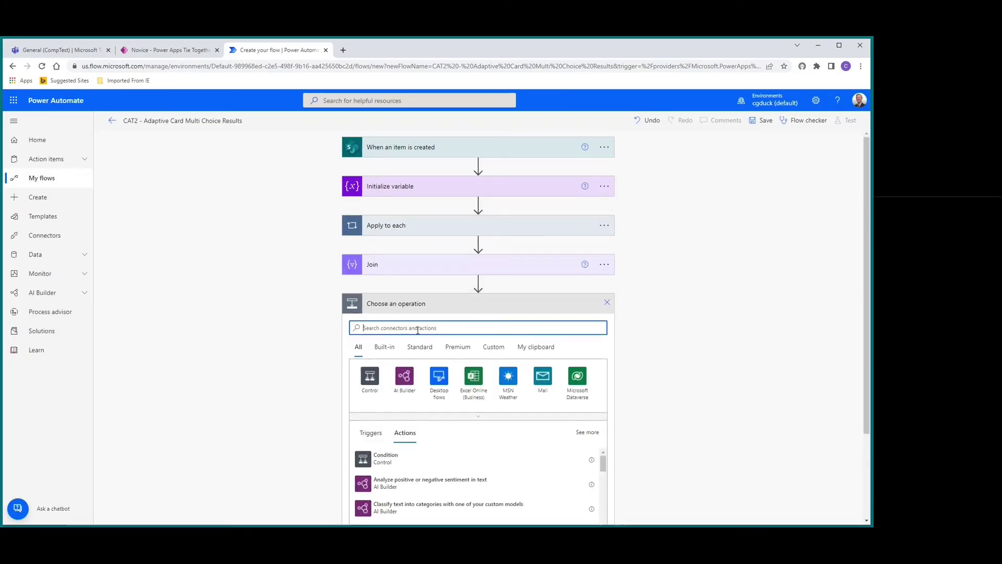
type("post ad")
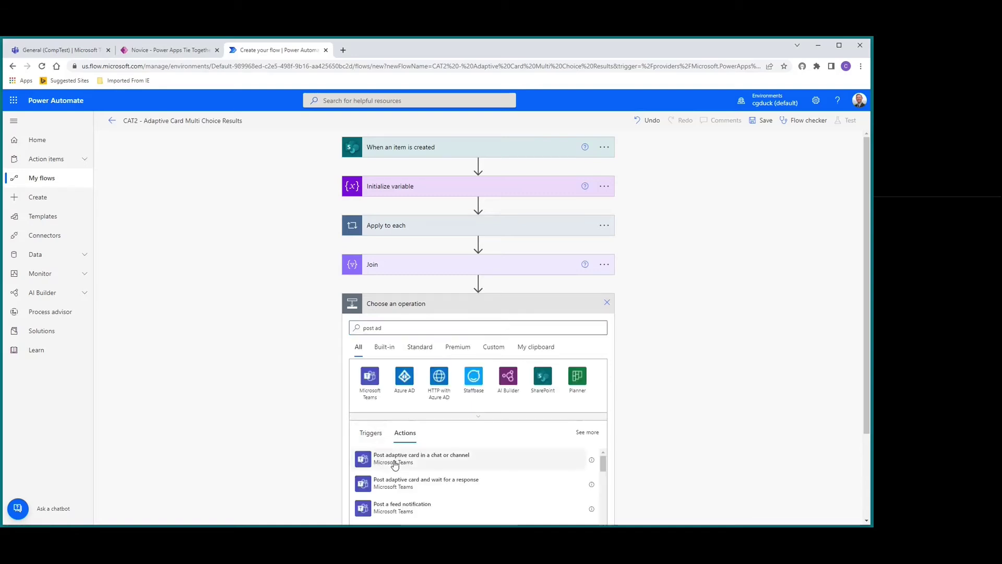
left_click(395, 463)
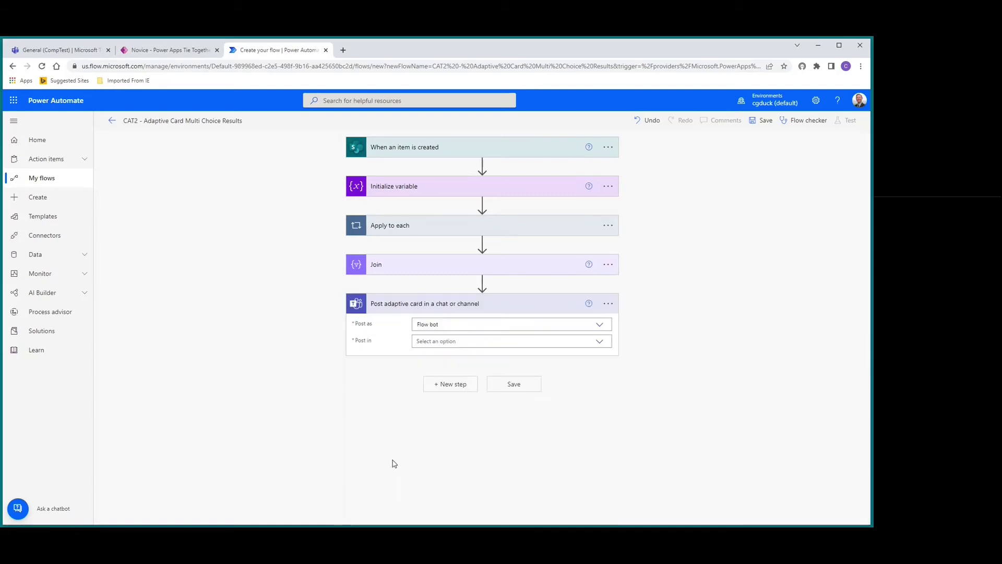
left_click(598, 343)
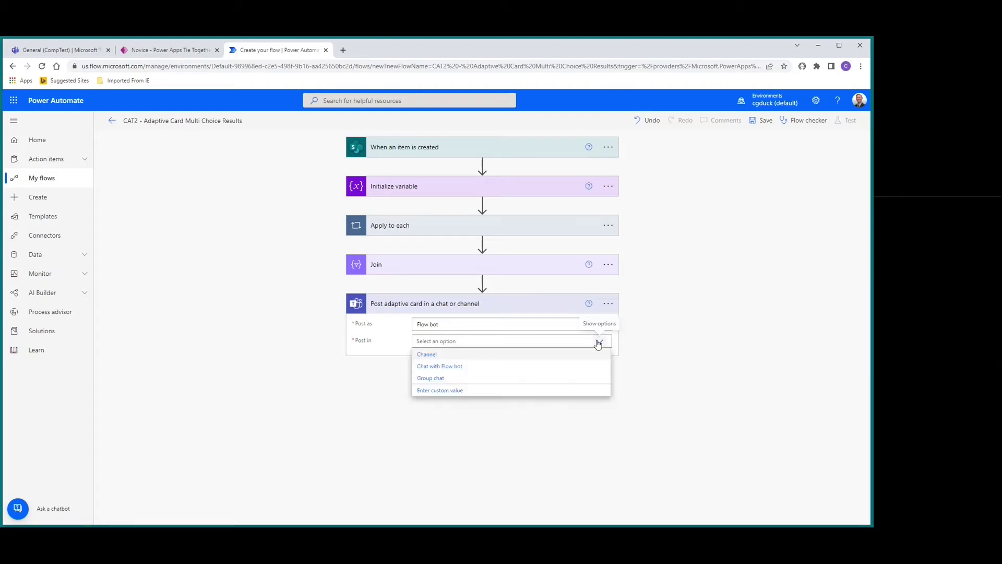
left_click(430, 356)
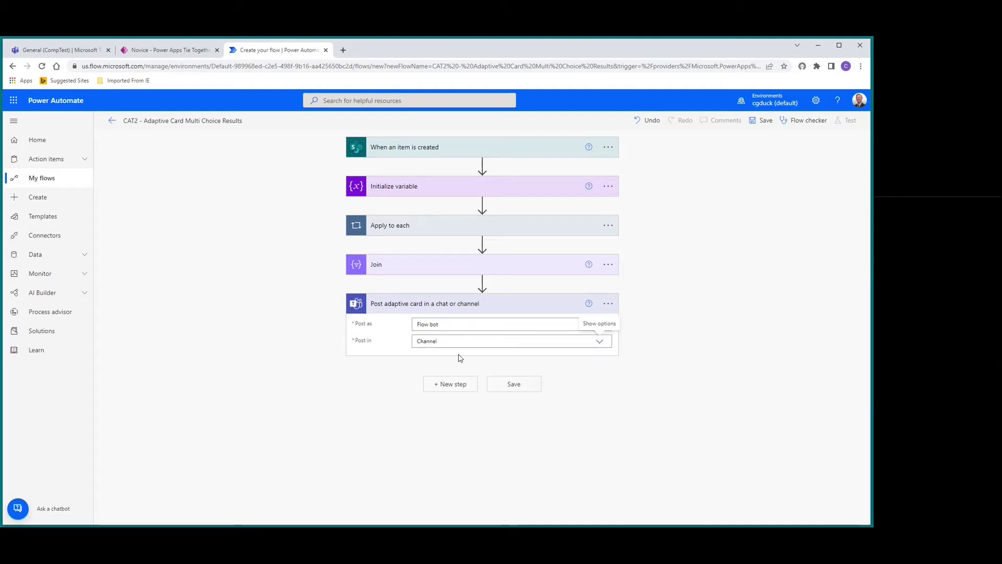
Set the card's team to CompTest and its channel to General
left_click(455, 358)
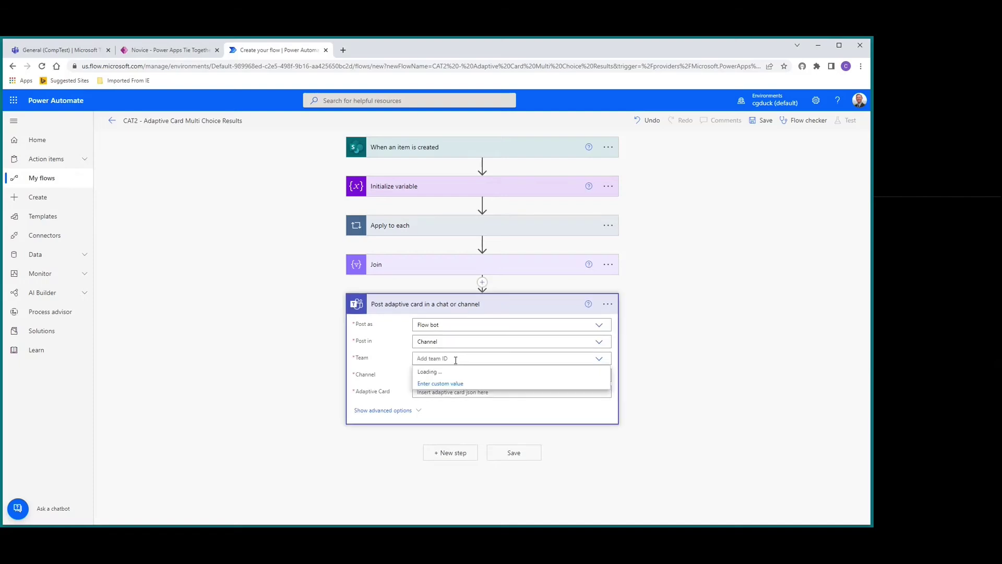
left_click(424, 411)
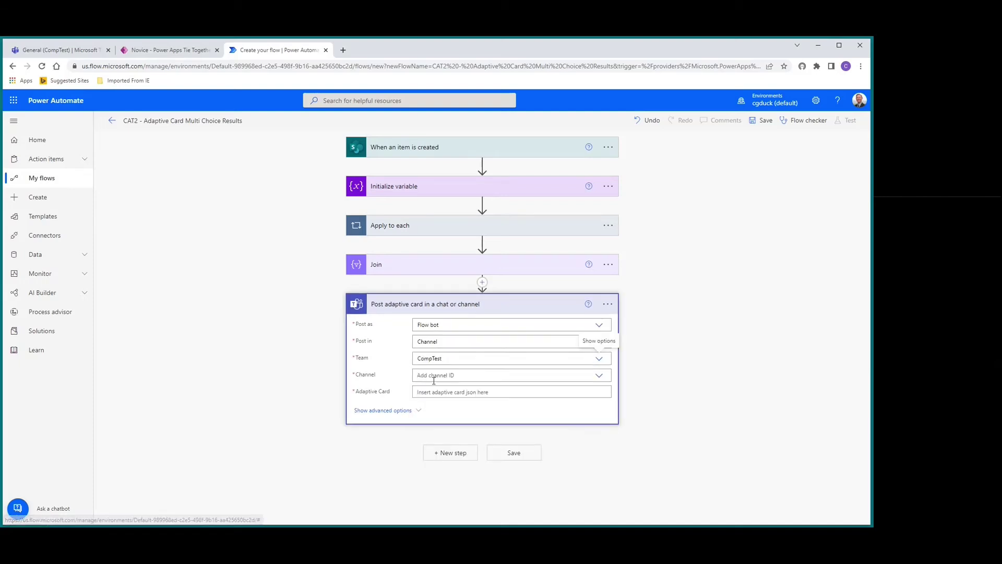
left_click(434, 375)
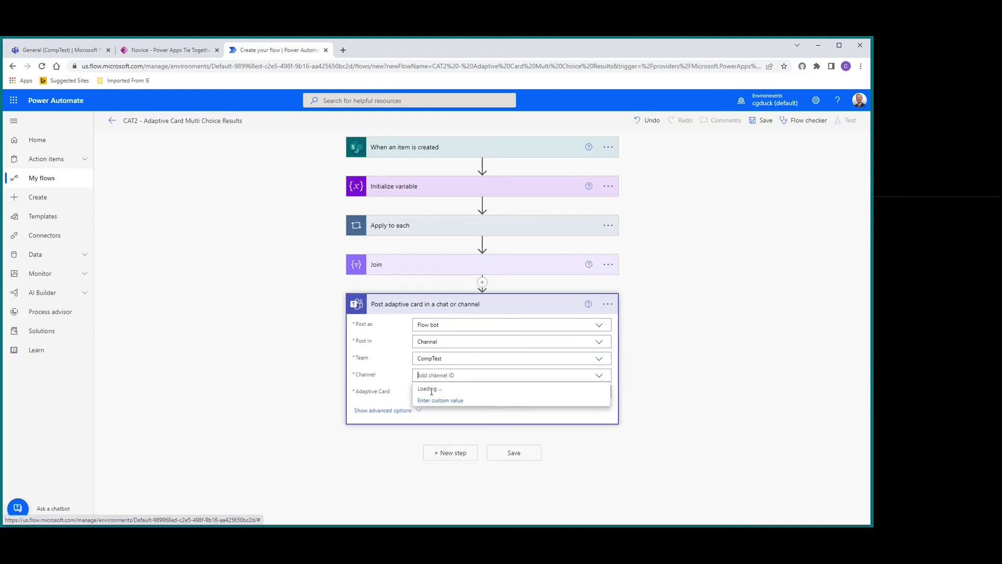
left_click(439, 401)
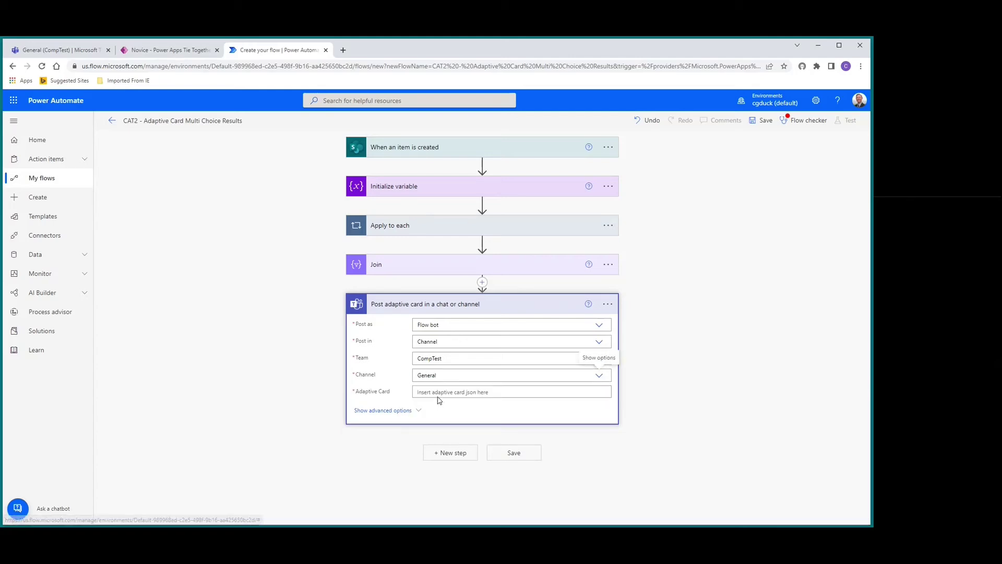
left_click(482, 393)
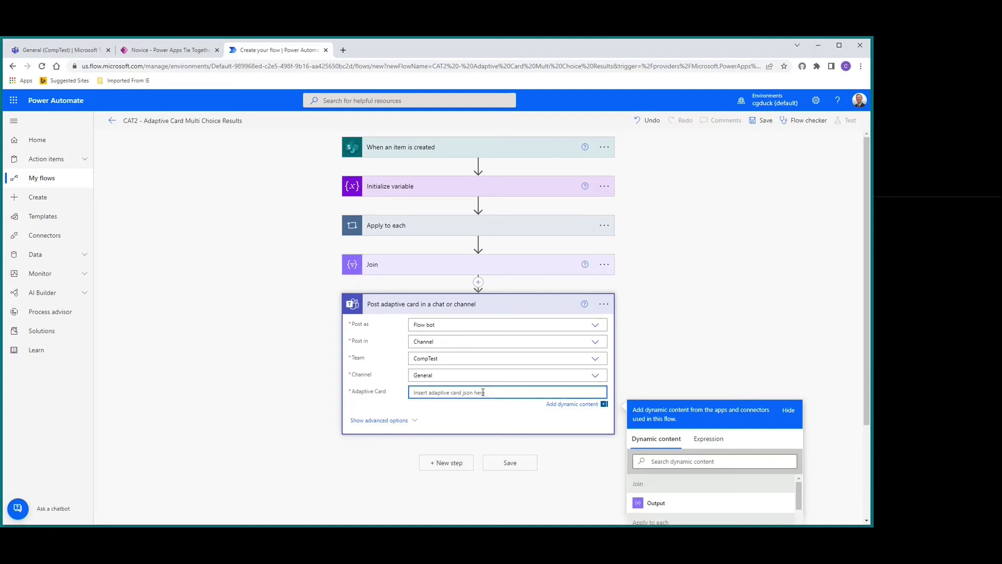
Paste the adaptive card JSON and replace the Area placeholder with Title
key("ctrl+v")
scroll(491, 315, "down", 5)
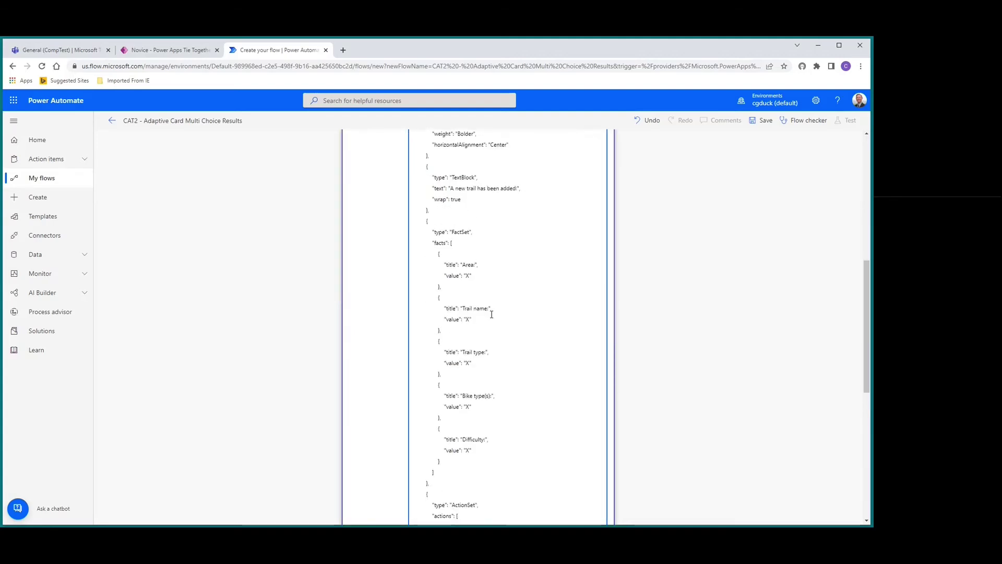
left_click(597, 236)
left_click(595, 195)
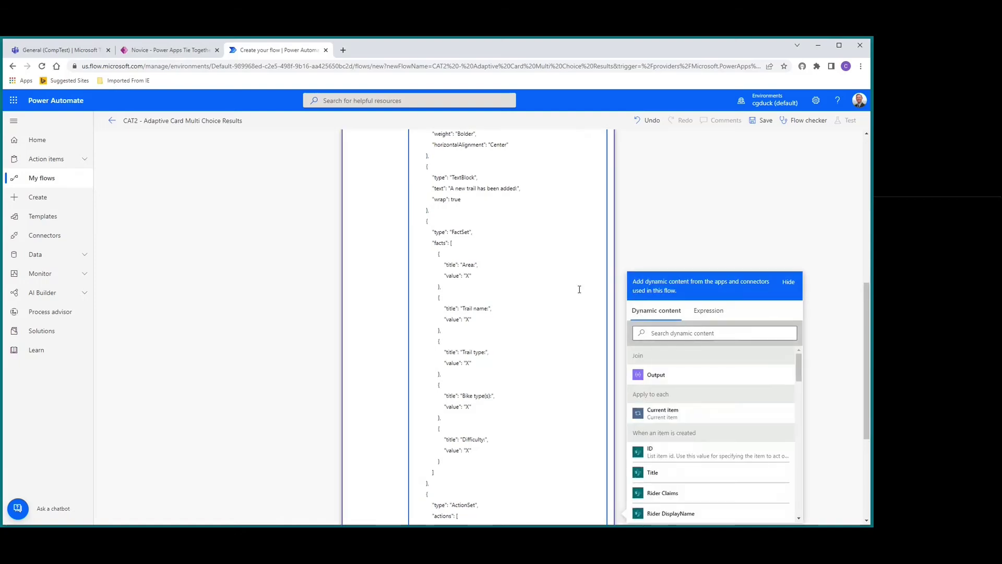
scroll(560, 306, "down", 2)
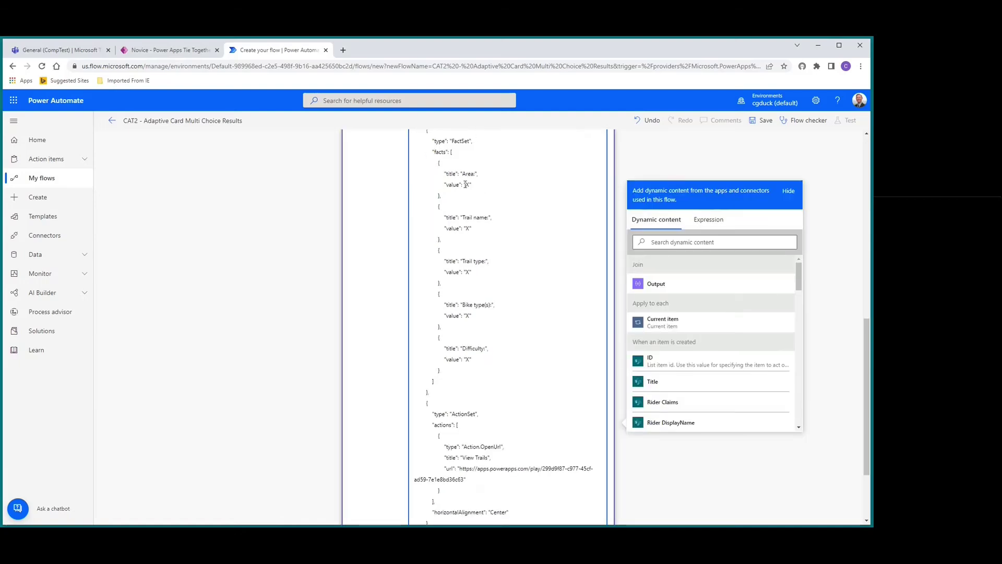
double_click(467, 185)
key("BackSpace")
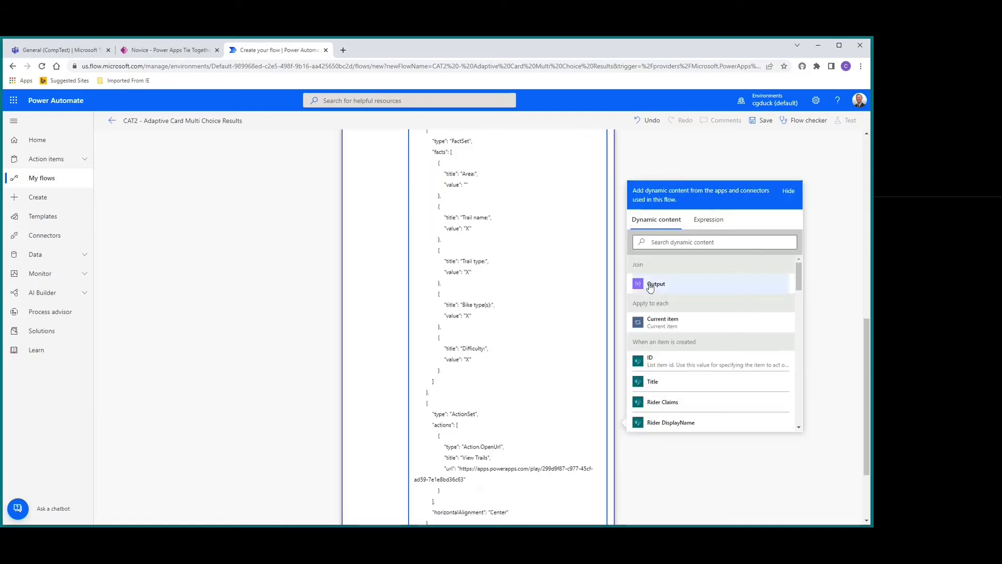
left_click(653, 381)
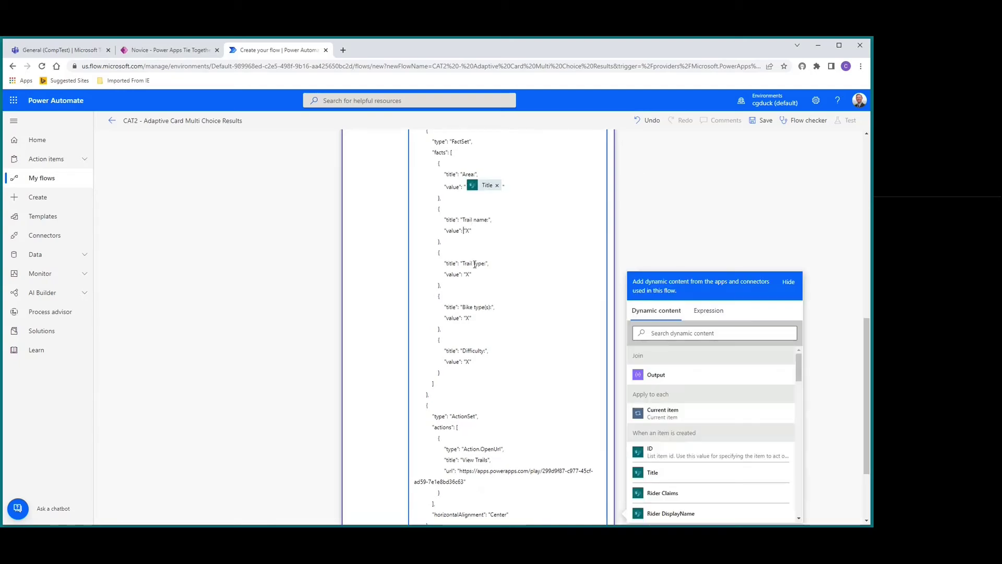
Map Trail name to Trail Name and Trail type to Trail Type Value
left_click(663, 332)
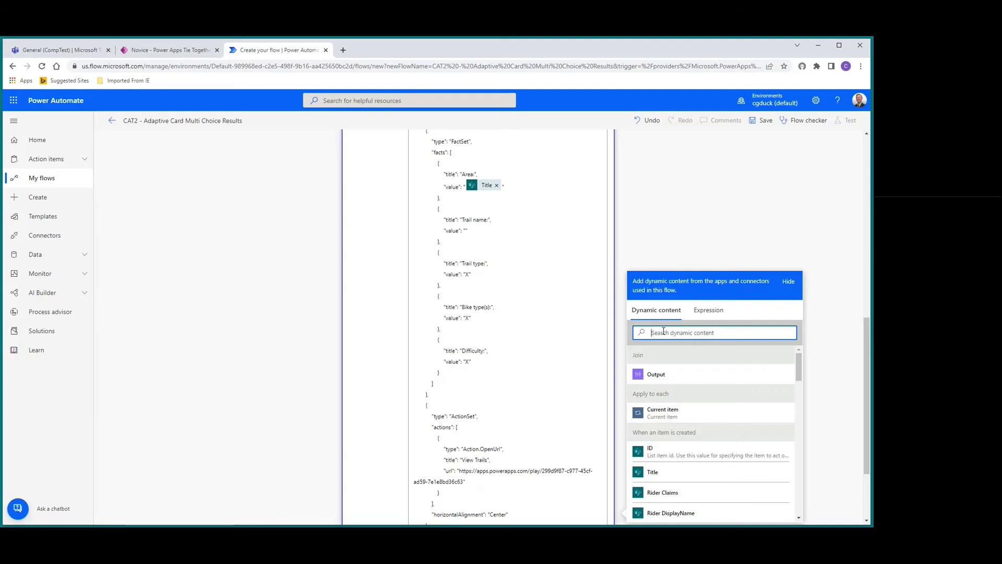
type("trail")
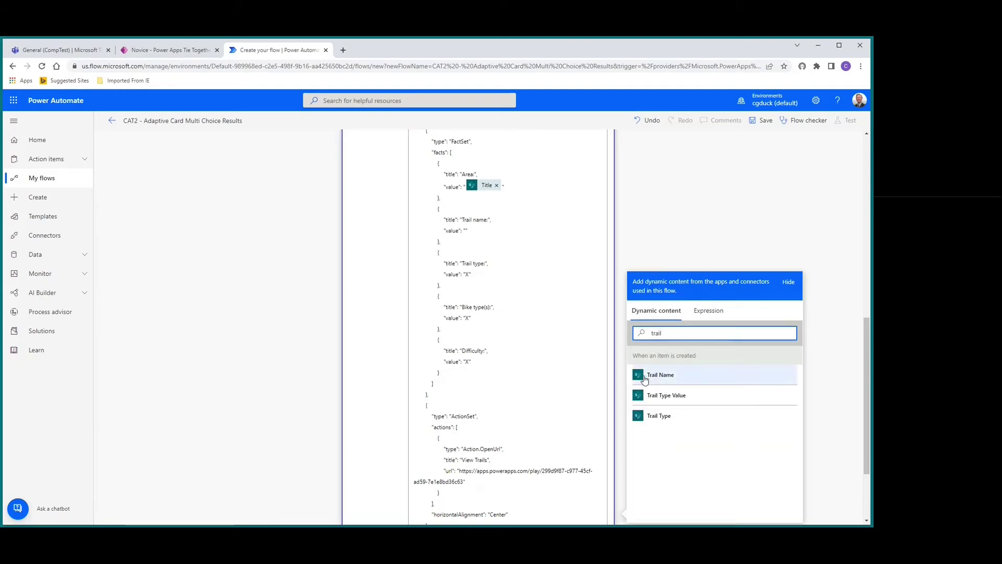
left_click(659, 374)
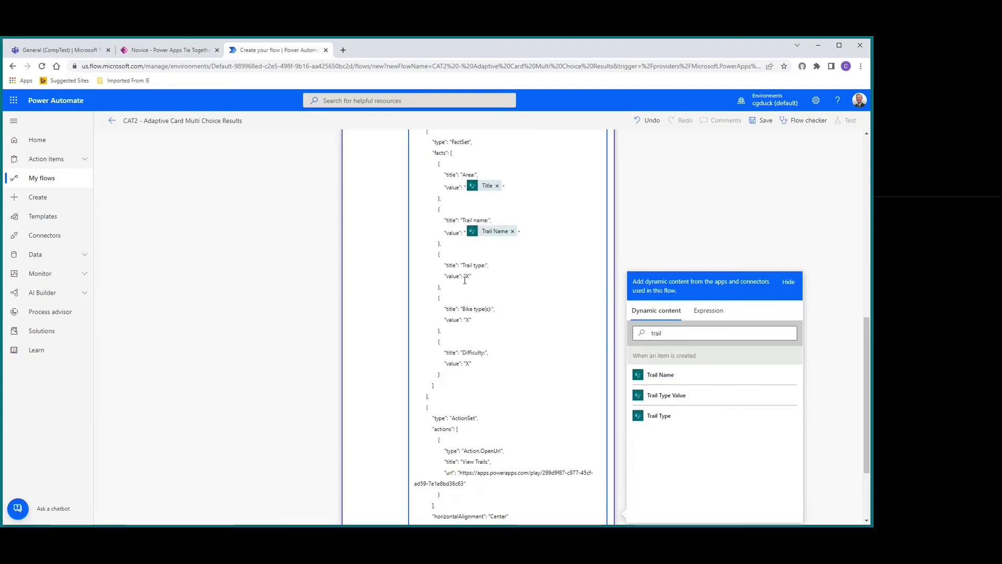
key("BackSpace")
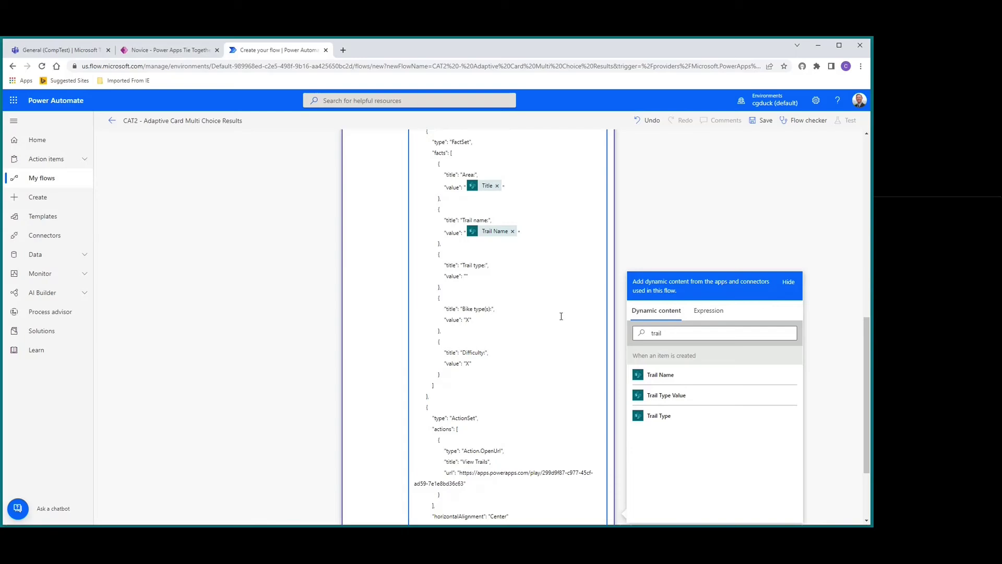
left_click(663, 397)
double_click(649, 333)
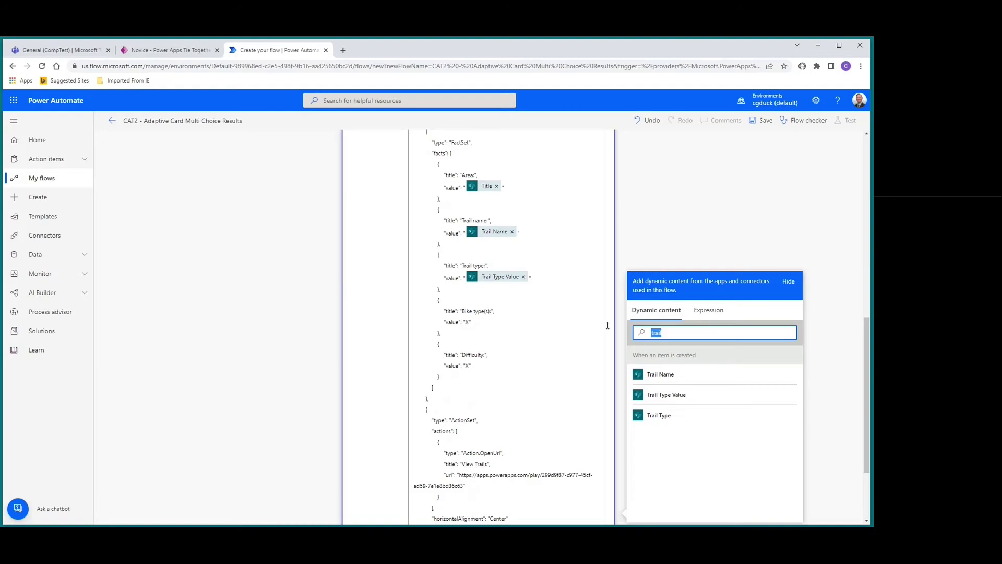
key("BackSpace")
Map Bike type(s) to the Join Output and Difficulty to Difficulty Value
double_click(465, 322)
key("BackSpace")
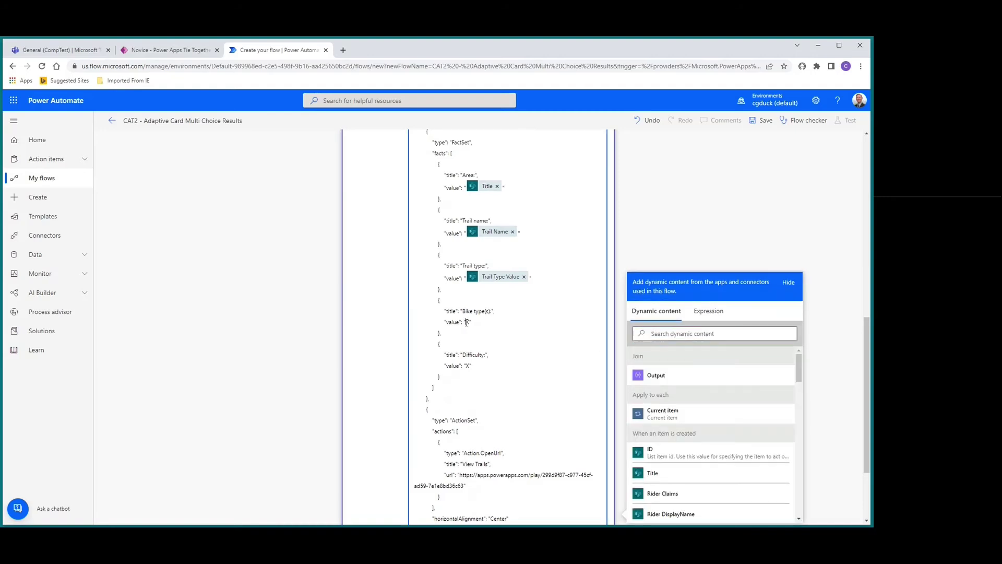
left_click(657, 375)
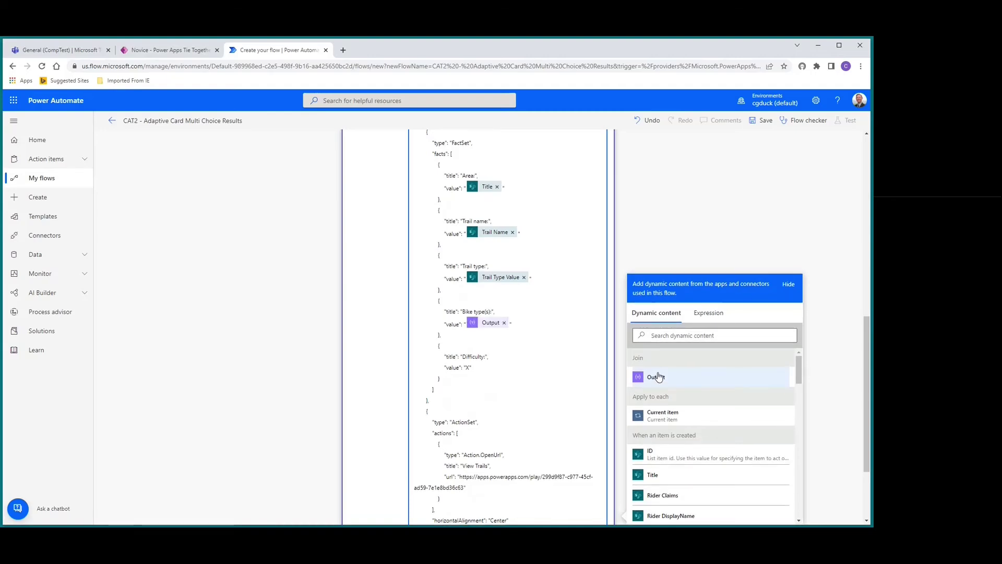
key("Delete")
left_click(671, 333)
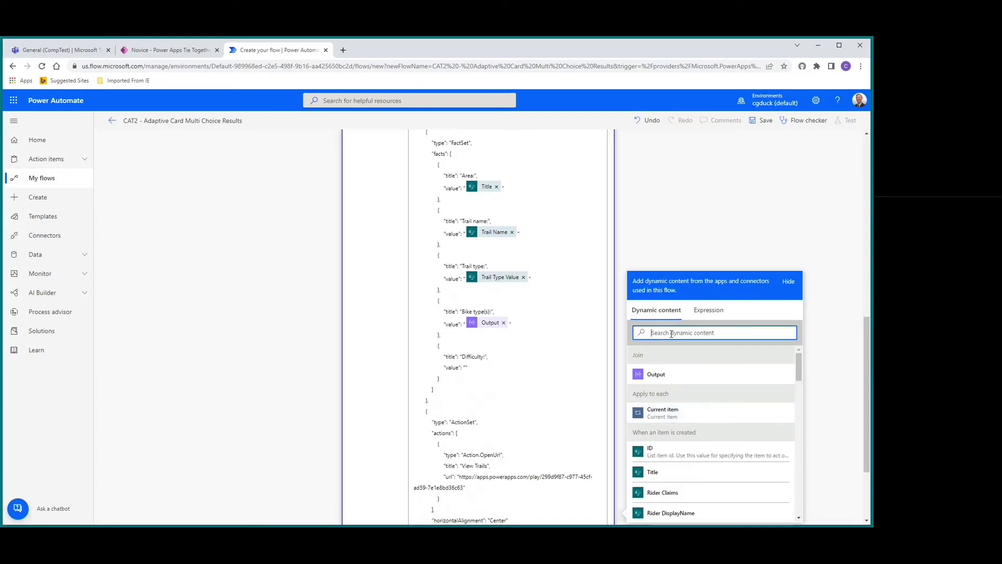
type("dif")
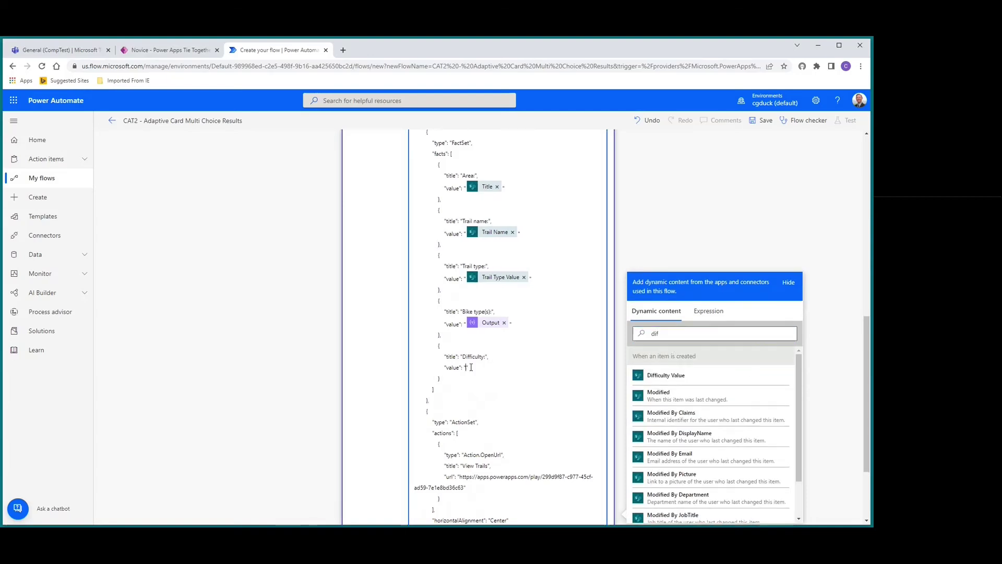
left_click(666, 374)
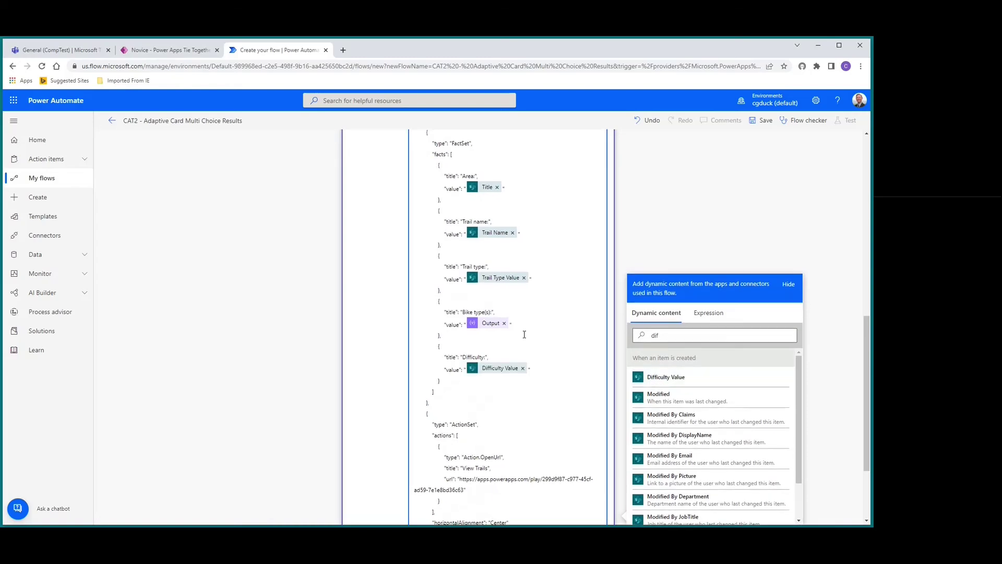
scroll(523, 334, "up", 5)
Collapse the Post adaptive card action and save the flow
scroll(523, 334, "up", 4)
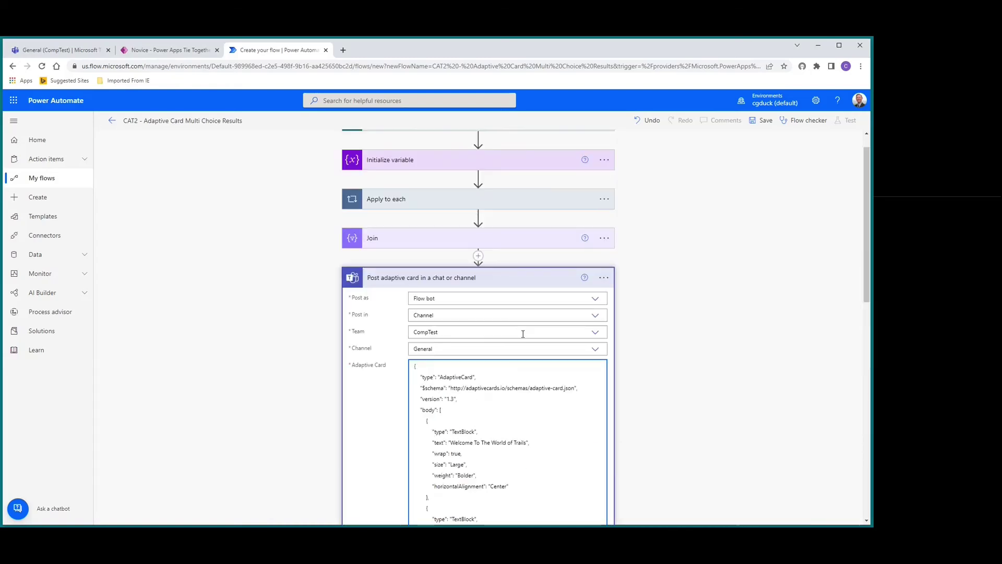
left_click(444, 308)
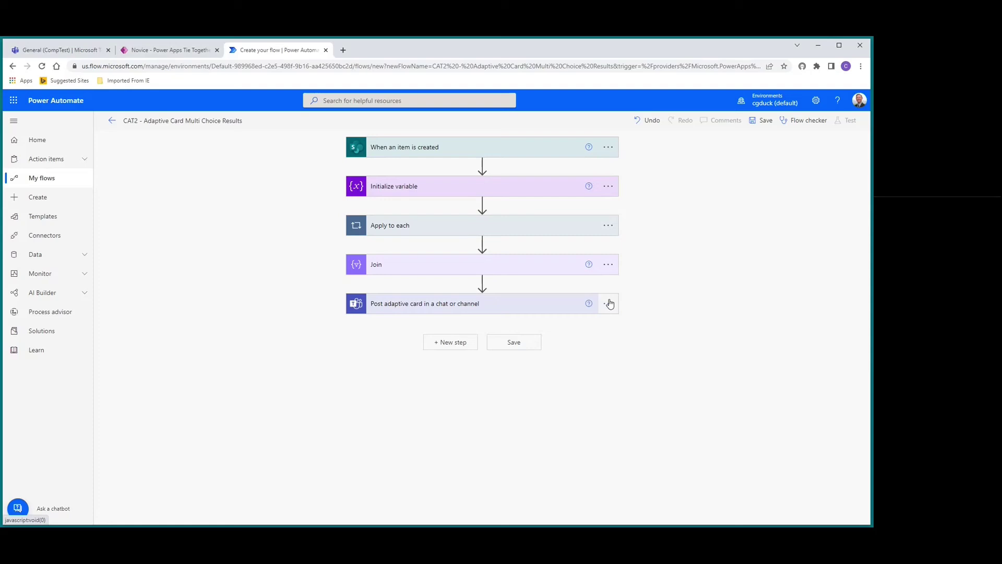
left_click(766, 121)
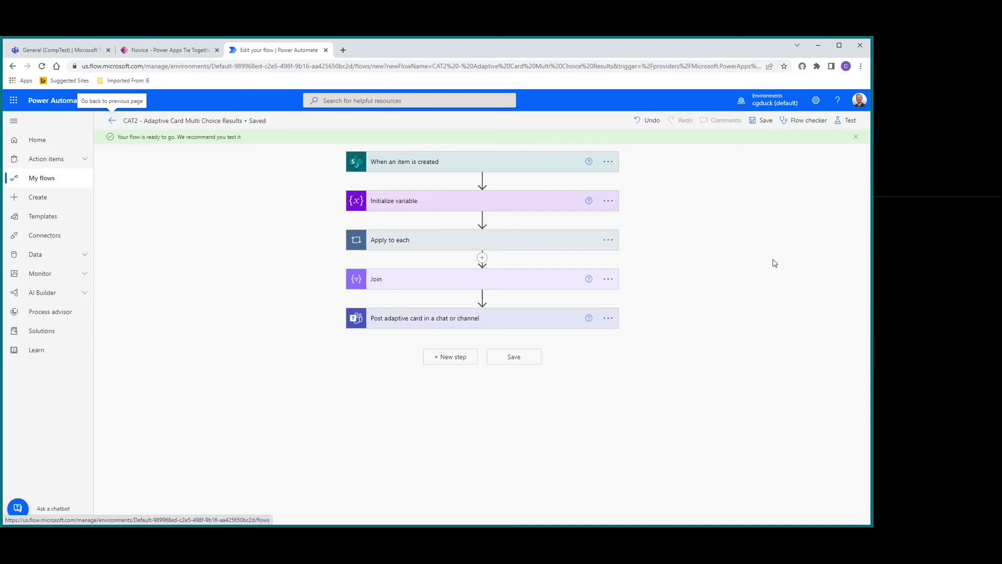
Start a manual test of the flow and switch to the Add A Trail app
left_click(846, 122)
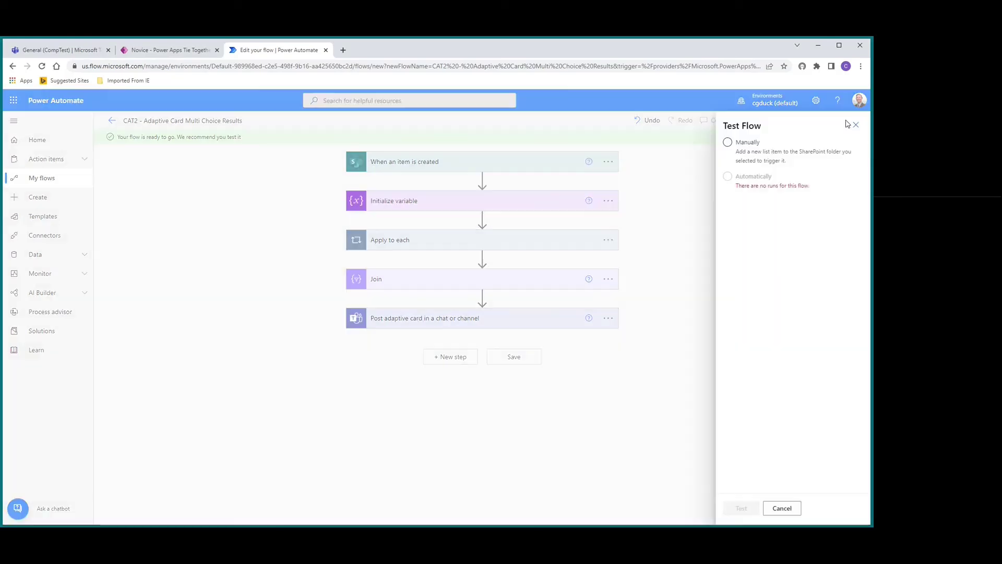
left_click(728, 143)
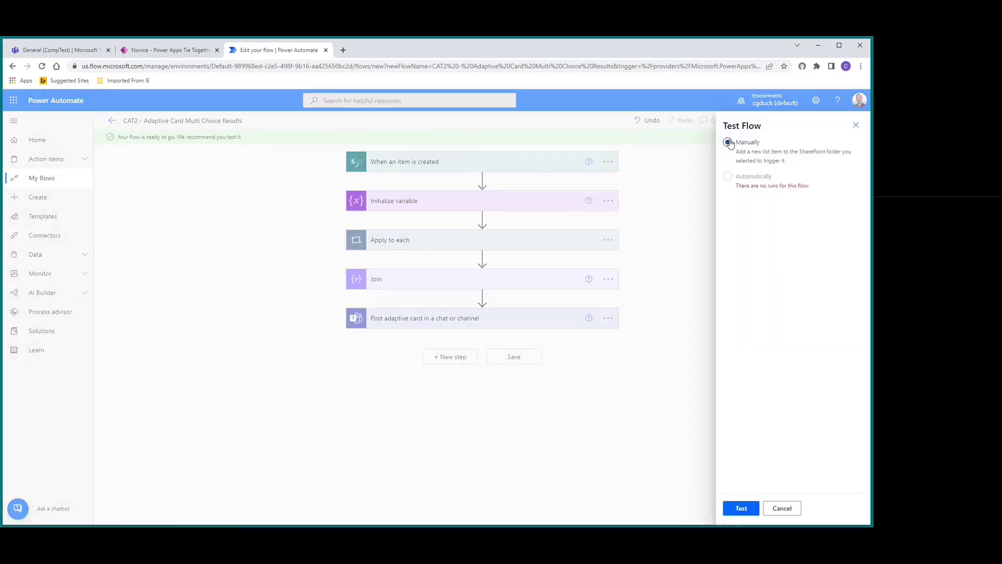
left_click(739, 510)
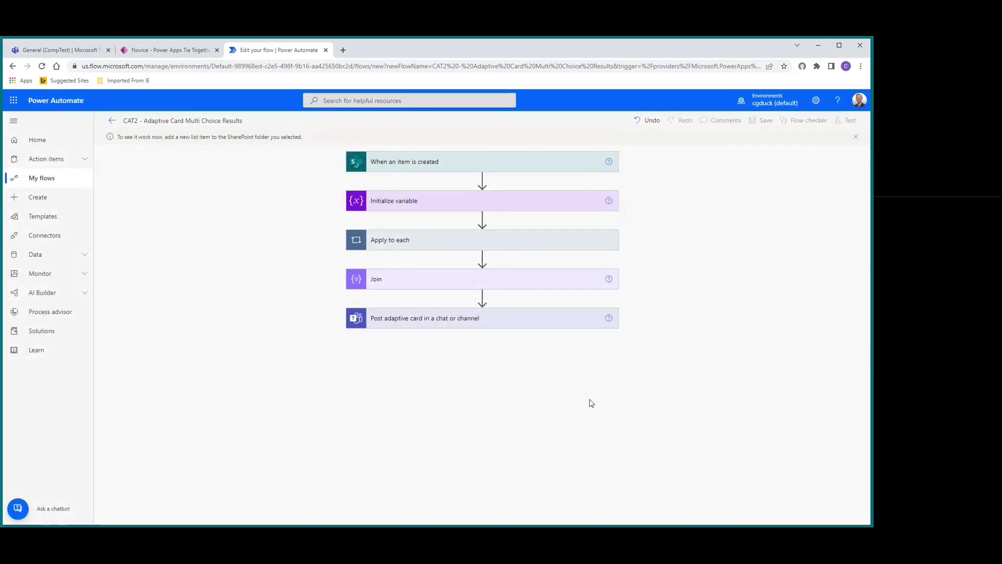
left_click(151, 51)
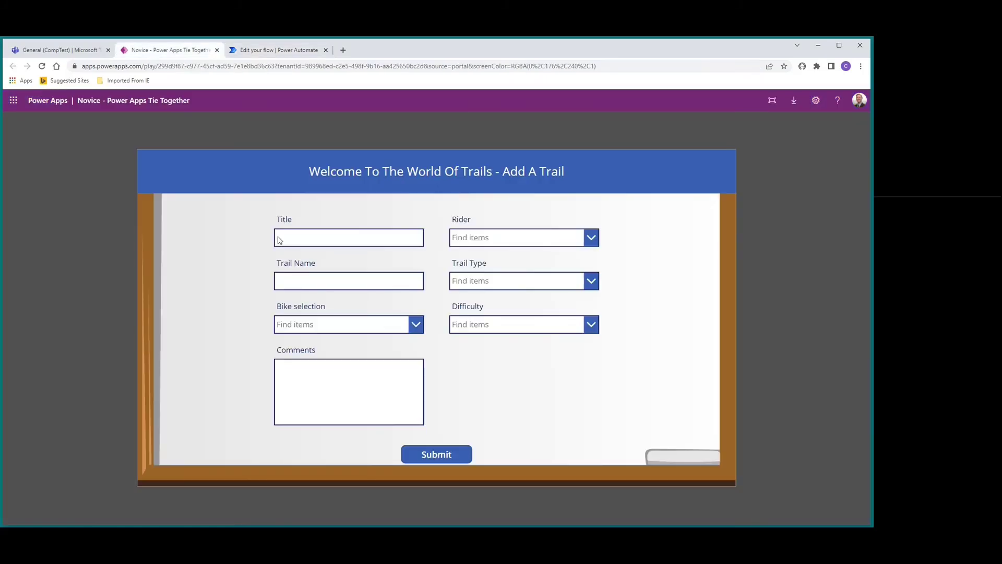
Enter Title 'Payson' and Trail Name 'Bear Foot', and pick the rider from suggestions
left_click(307, 237)
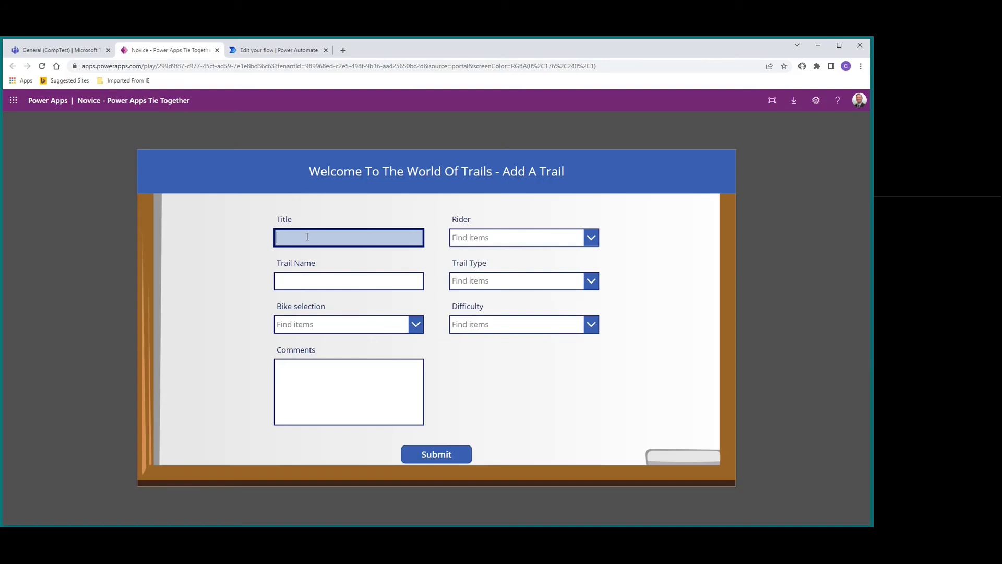
type("Payson")
left_click(346, 283)
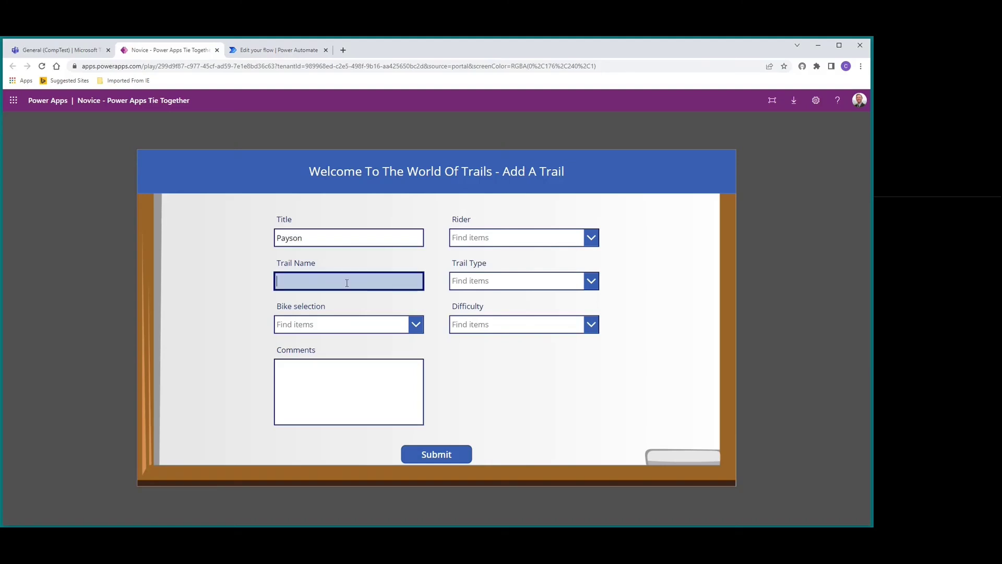
type("Bear Foot")
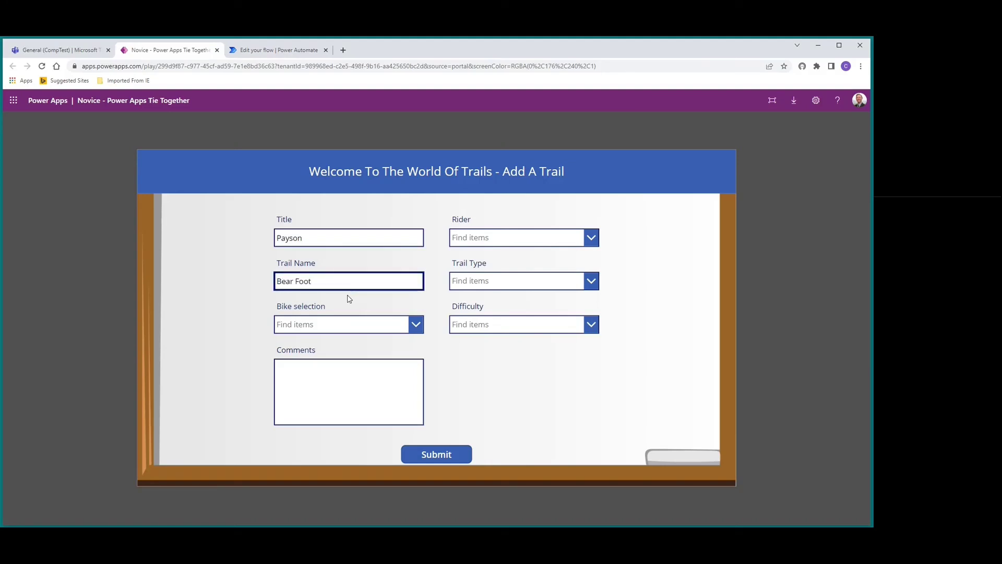
left_click(463, 238)
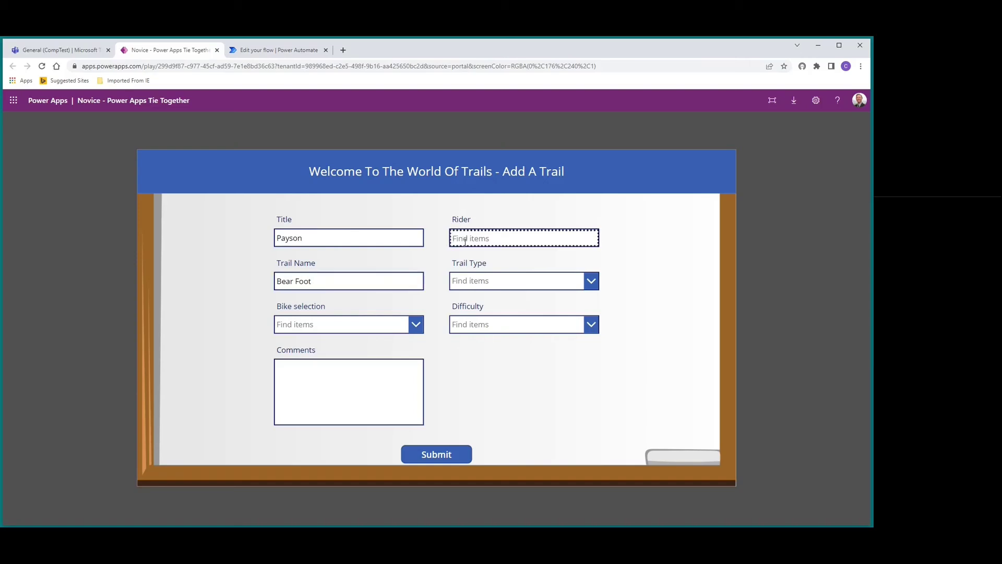
type("crash")
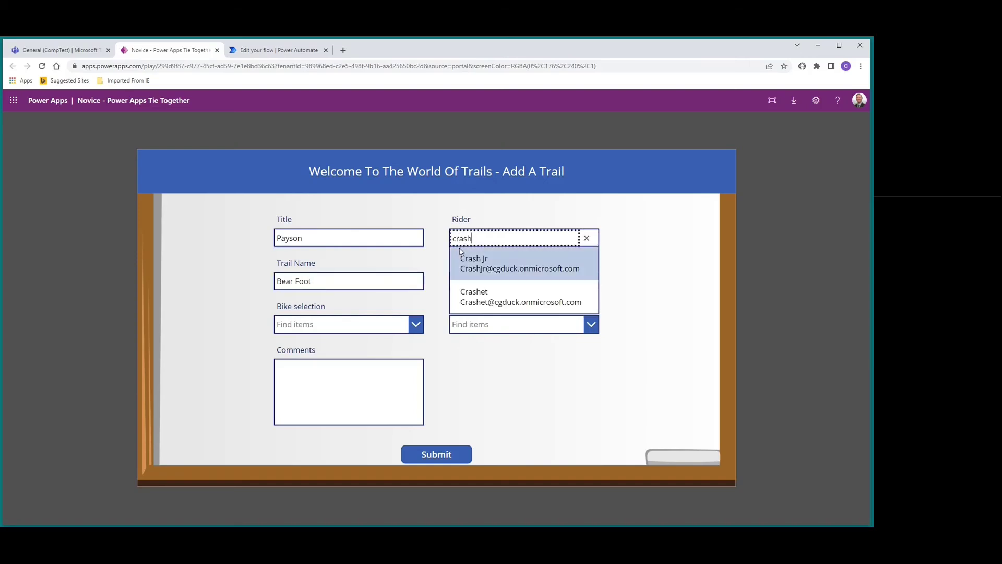
left_click(488, 271)
Set Trail Type to Mountain, bikes Jamis XCR and Santa Cruz 5010, difficulty Blue - Intermediate
left_click(491, 282)
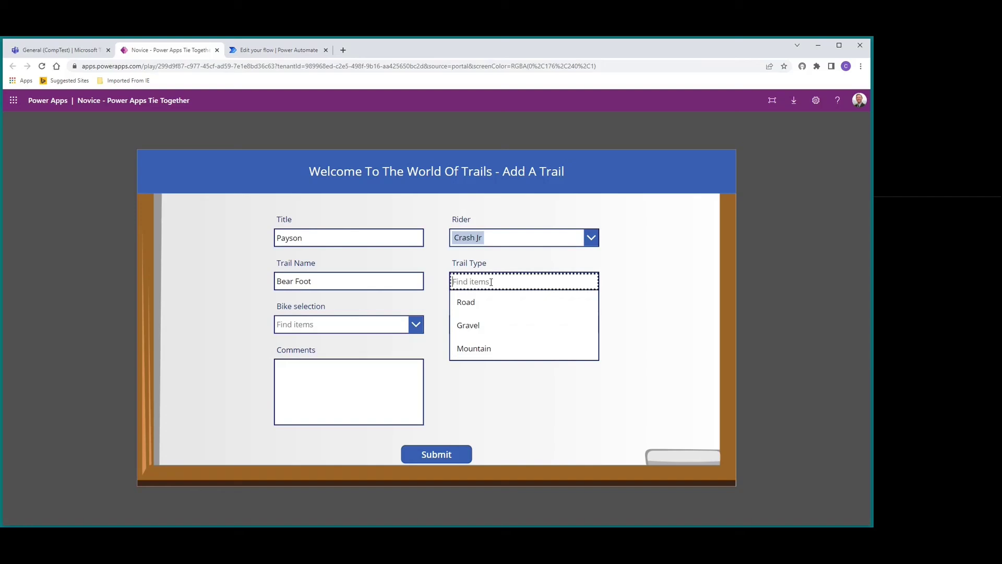
left_click(473, 348)
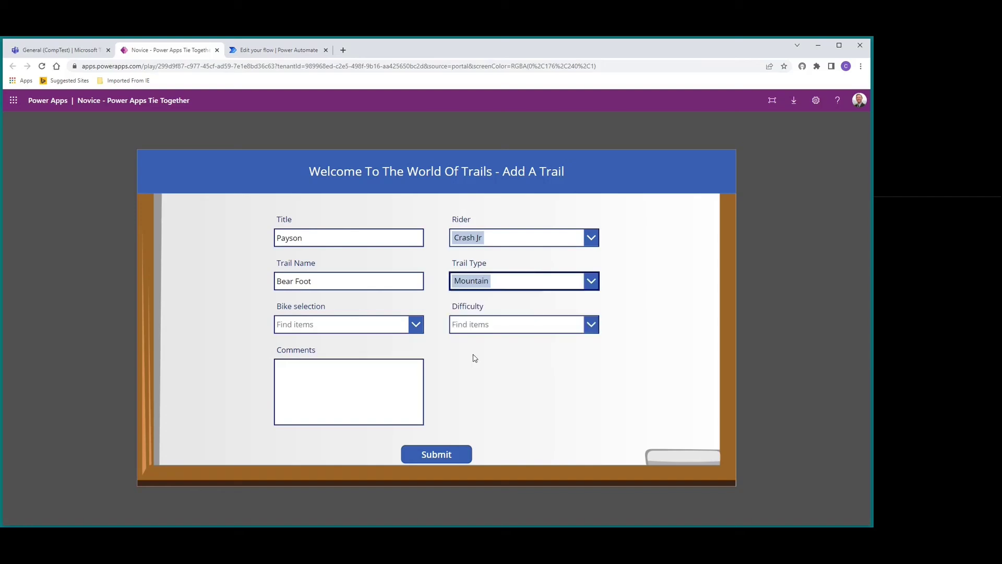
left_click(420, 325)
left_click(340, 366)
left_click(334, 410)
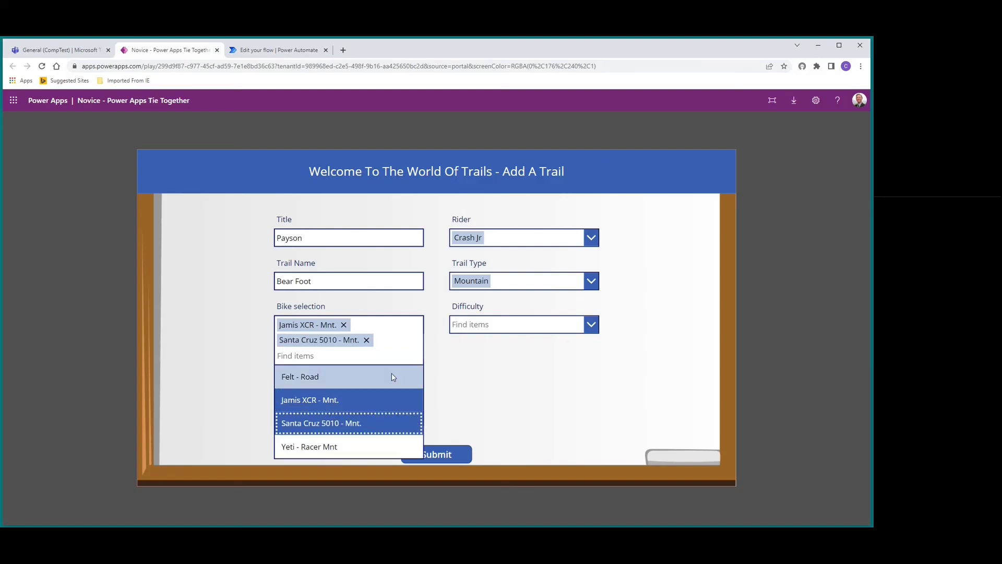
left_click(432, 358)
left_click(484, 328)
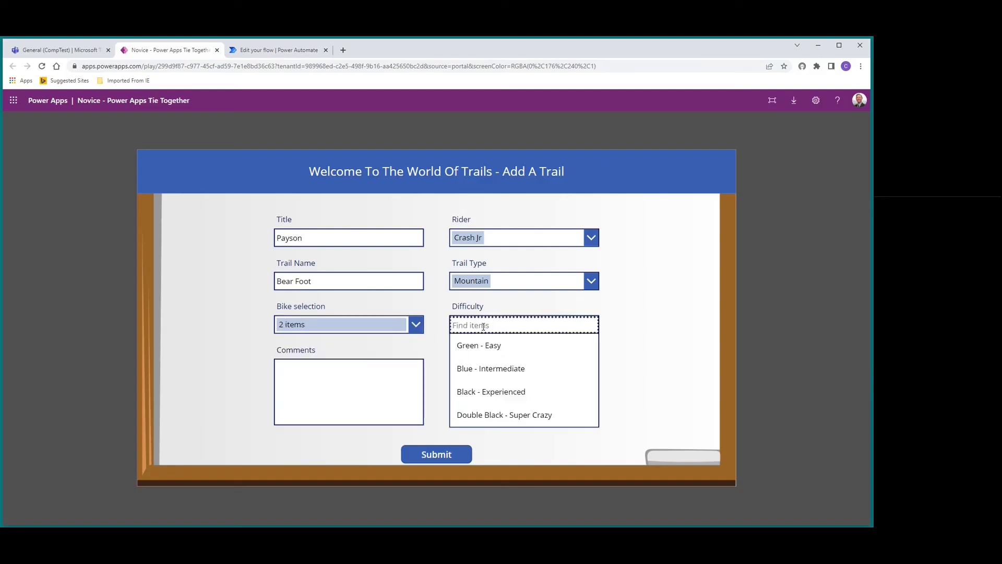
left_click(485, 369)
Write the comment 'Good overll trail good climbs and fun downh'
left_click(326, 373)
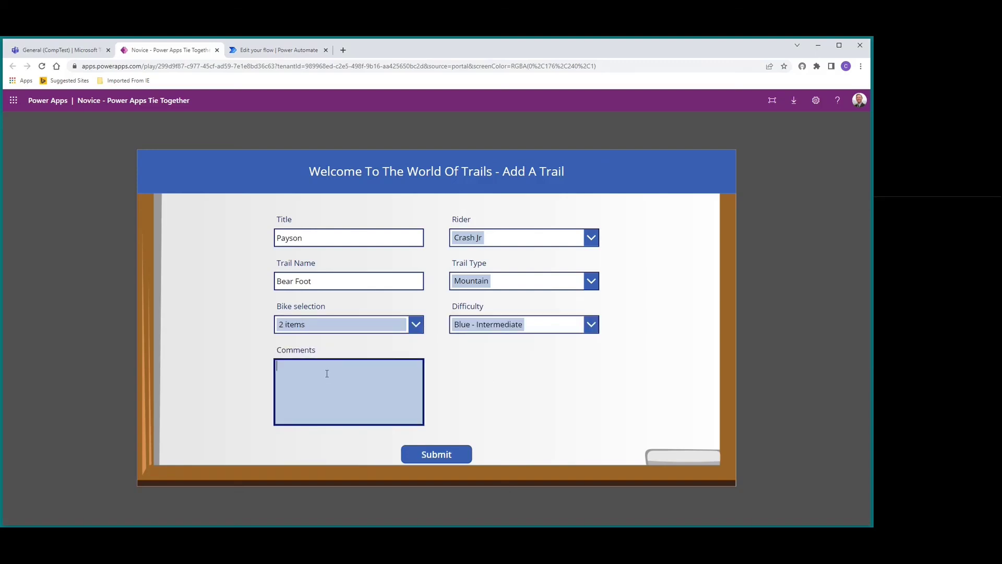
type("Good overl")
type("l trail good climbs and")
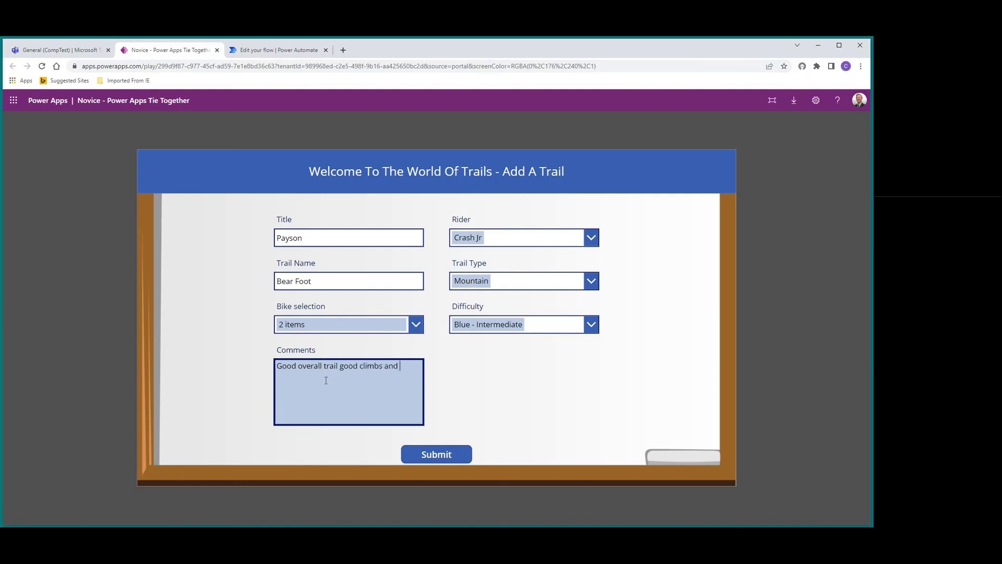
type(" g")
key("BackSpace")
type("fun downhill")
Submit the trail and confirm the flow run succeeded in Power Automate
left_click(430, 455)
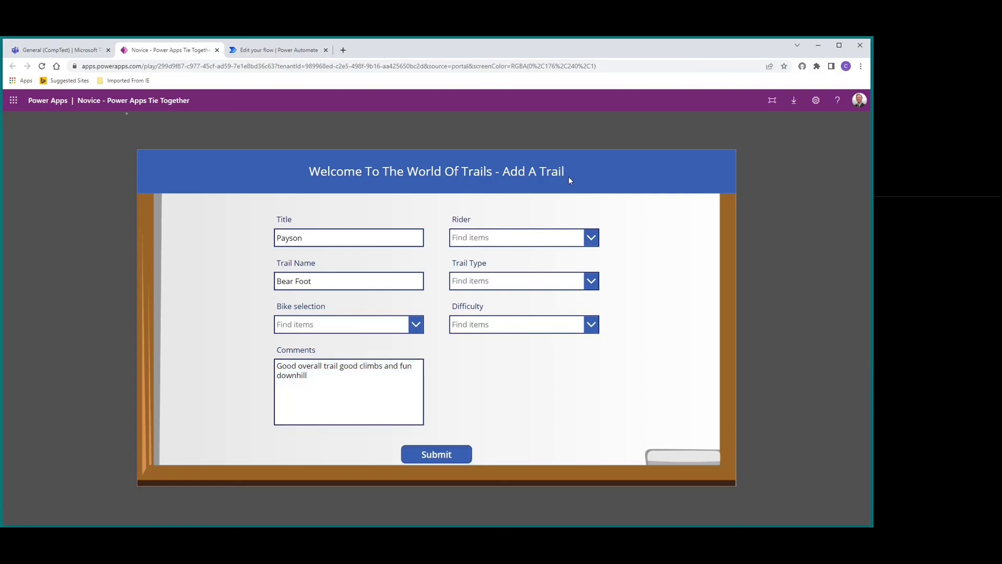
left_click(279, 50)
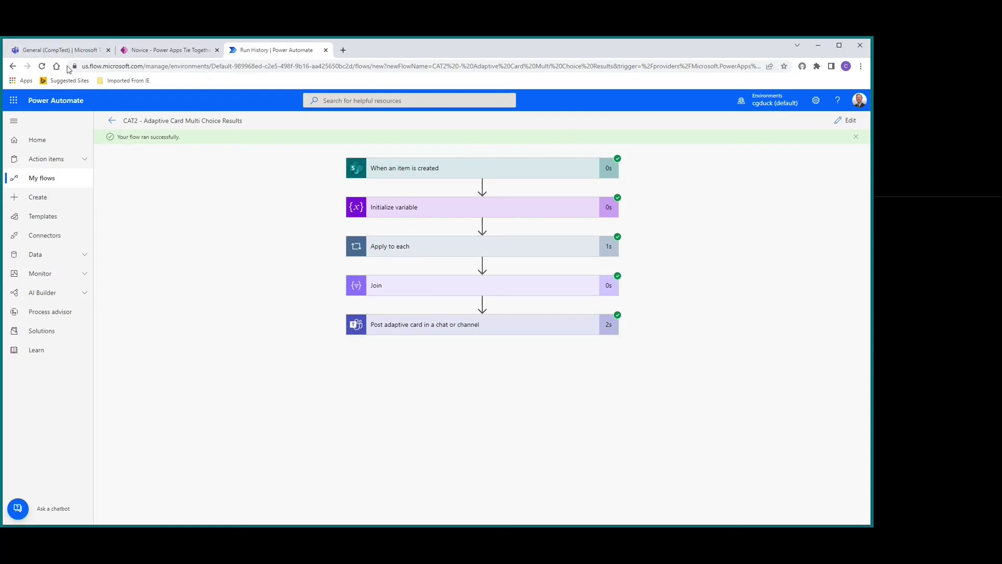
left_click(52, 49)
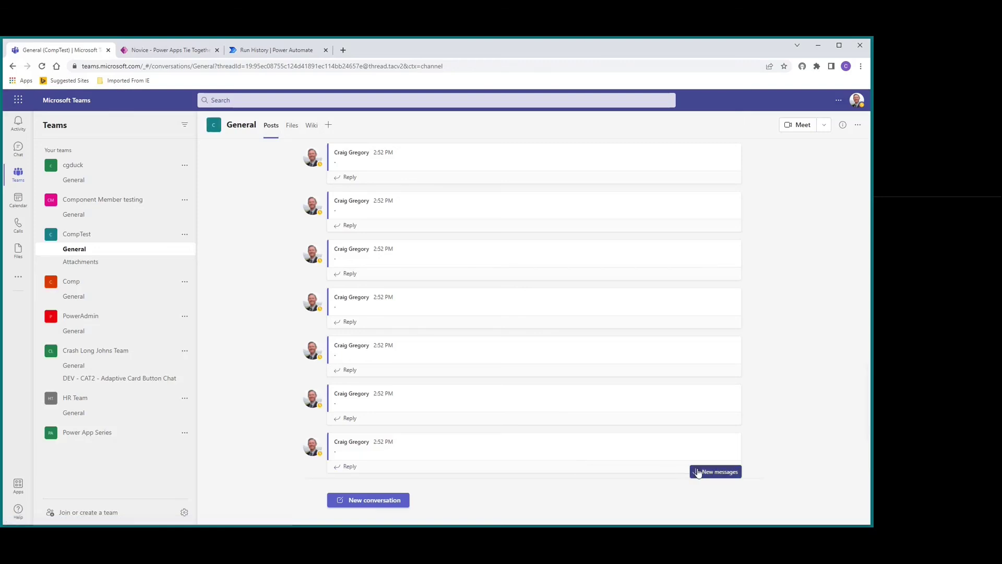
Jump to the newest posts to reveal the Bear Foot trail adaptive card
left_click(698, 472)
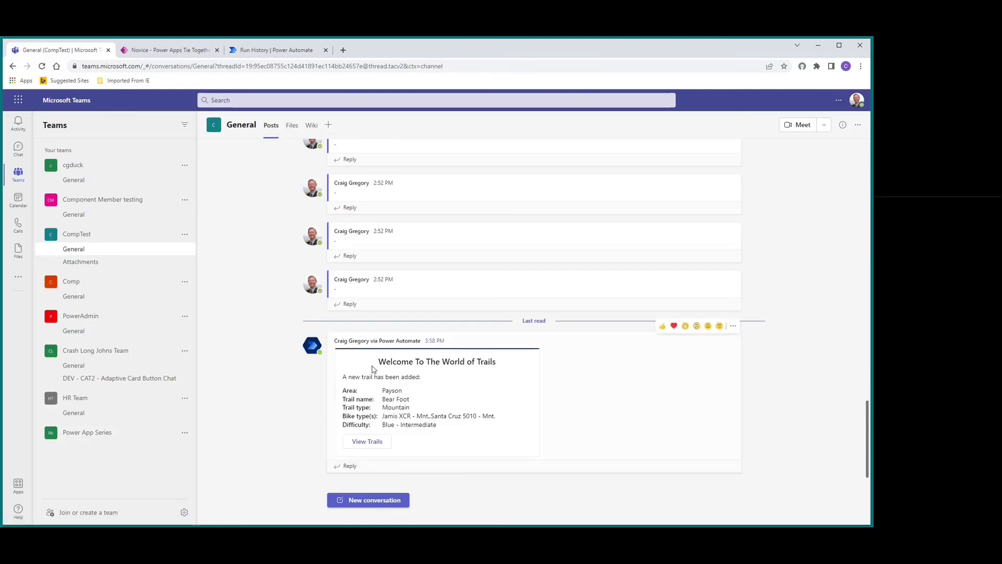